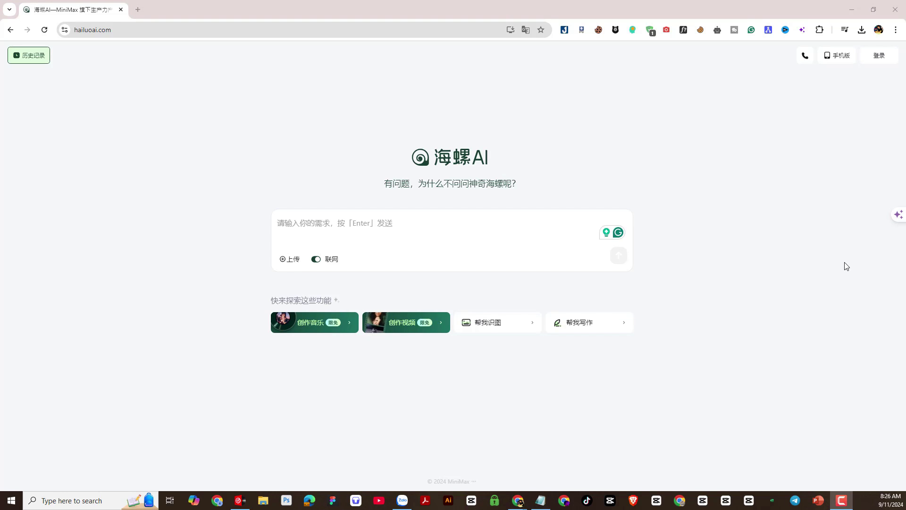
- Translate the Chinese Hailuo AI home page into English with the browser's Translate to English option
{"action": "left_click", "coordinate": [107, 30]}
{"action": "left_click_drag", "start_coordinate": [106, 30], "coordinate": [67, 31]}
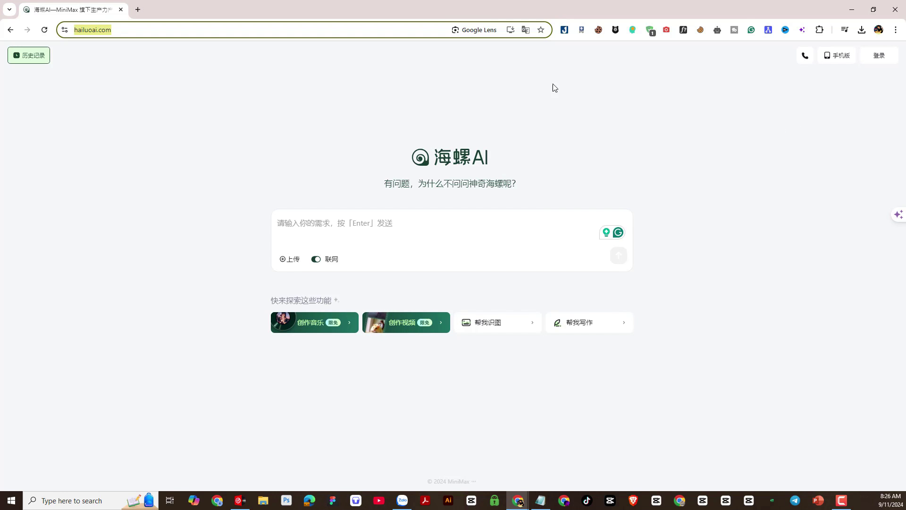
{"action": "right_click", "coordinate": [540, 85]}
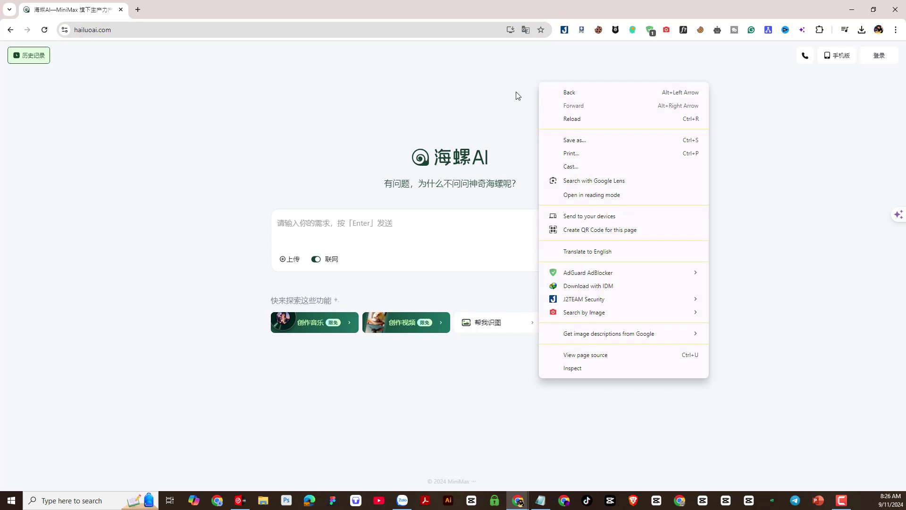
{"action": "left_click", "coordinate": [579, 253]}
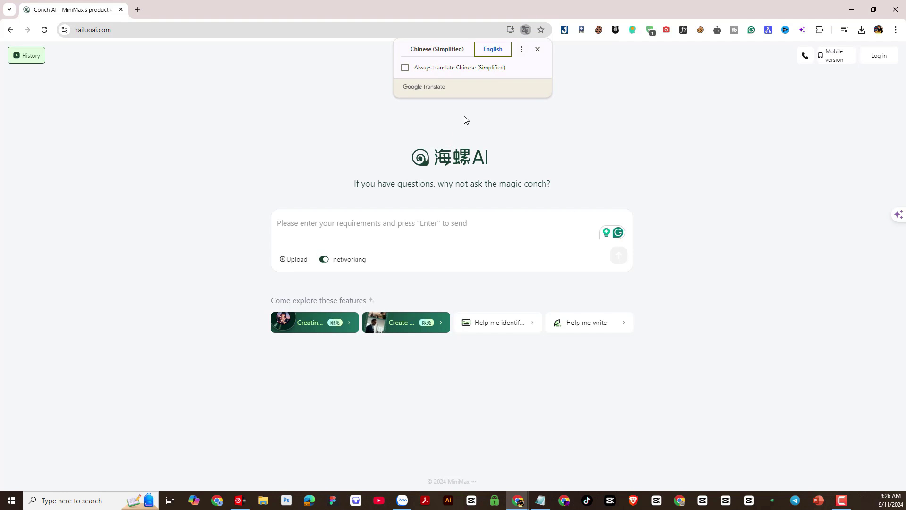
{"action": "left_click", "coordinate": [547, 145]}
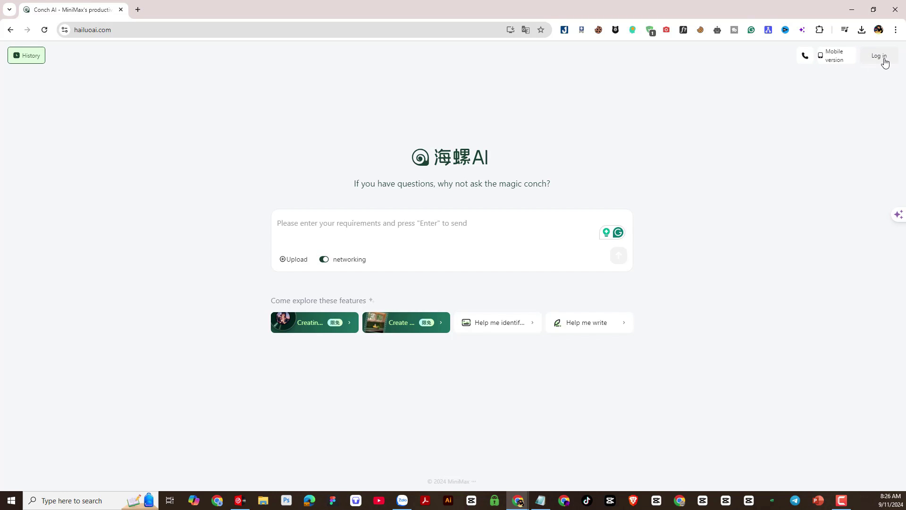
- Open the login form, choose the +84 country code and accept the user agreement
{"action": "left_click", "coordinate": [881, 57]}
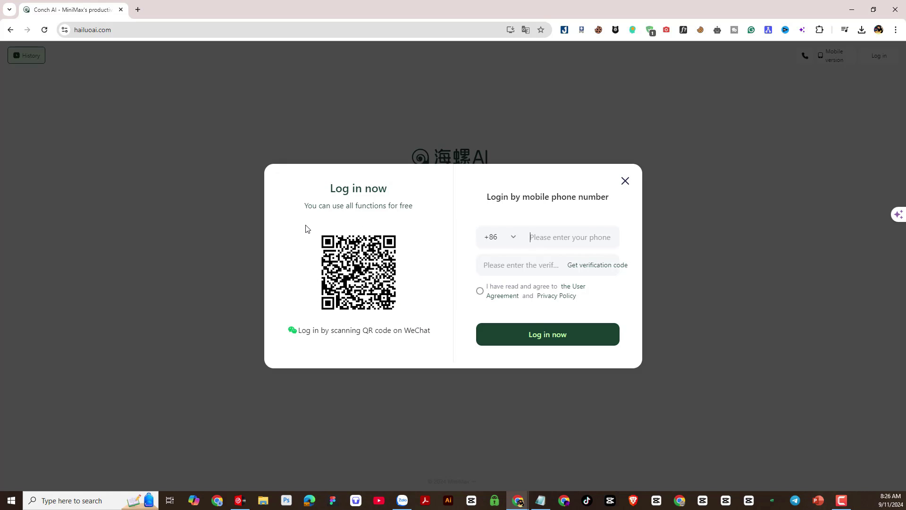
{"action": "left_click", "coordinate": [500, 232]}
{"action": "type", "text": "+"}
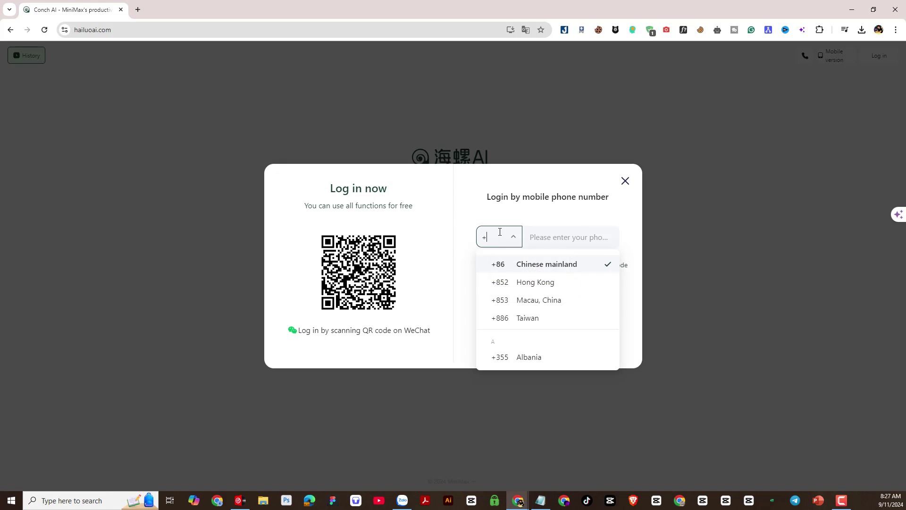
{"action": "key", "text": "Down"}
{"action": "key", "text": "Return"}
{"action": "left_click", "coordinate": [480, 291]}
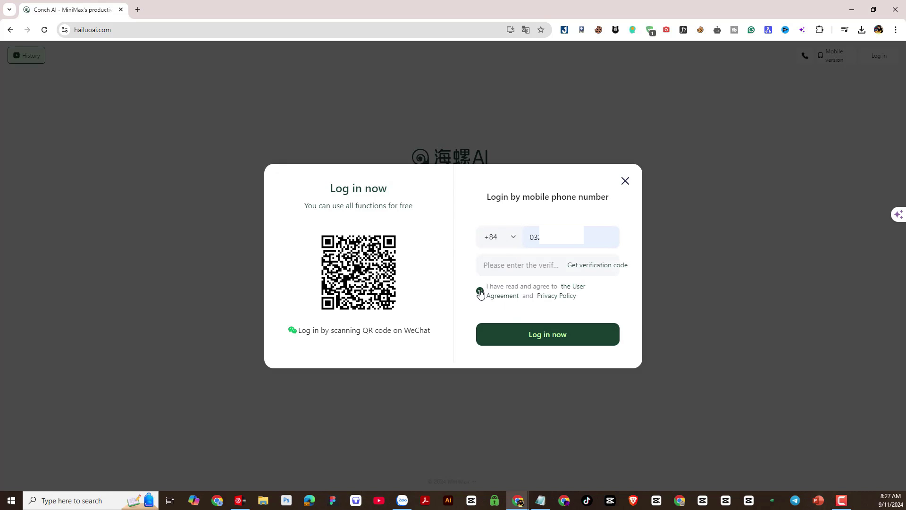
{"action": "left_click", "coordinate": [539, 337]}
- Request an SMS verification code, enter the received code, and submit the login
{"action": "left_click", "coordinate": [608, 267]}
{"action": "left_click", "coordinate": [546, 264]}
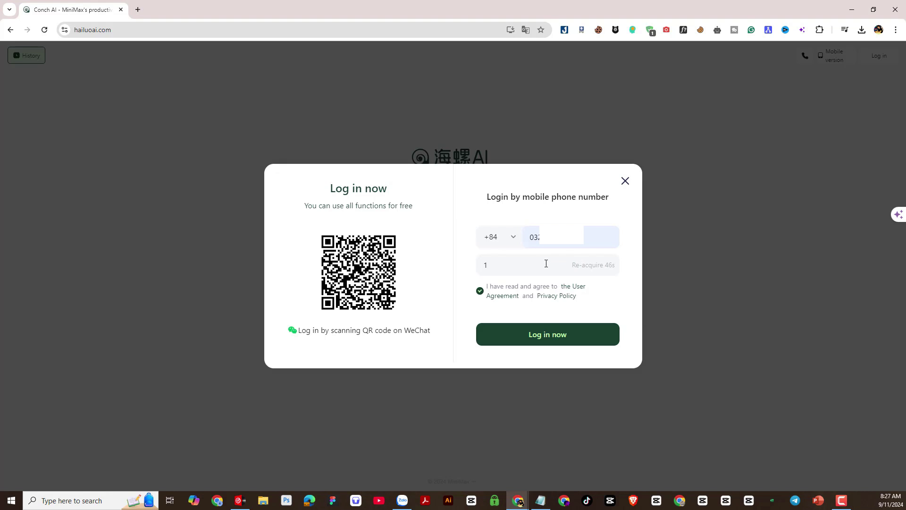
{"action": "left_click", "coordinate": [551, 338]}
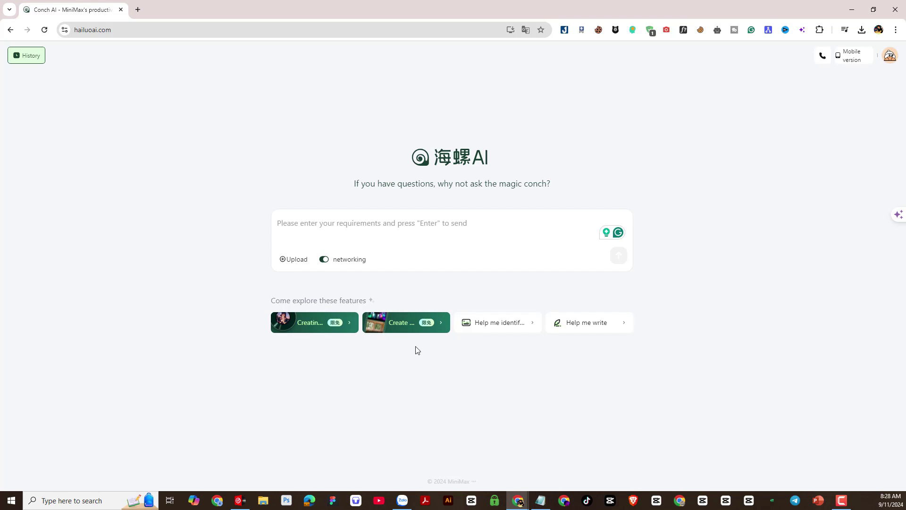
- Open the Create Video page and scroll through the Featured gallery
{"action": "left_click", "coordinate": [419, 328]}
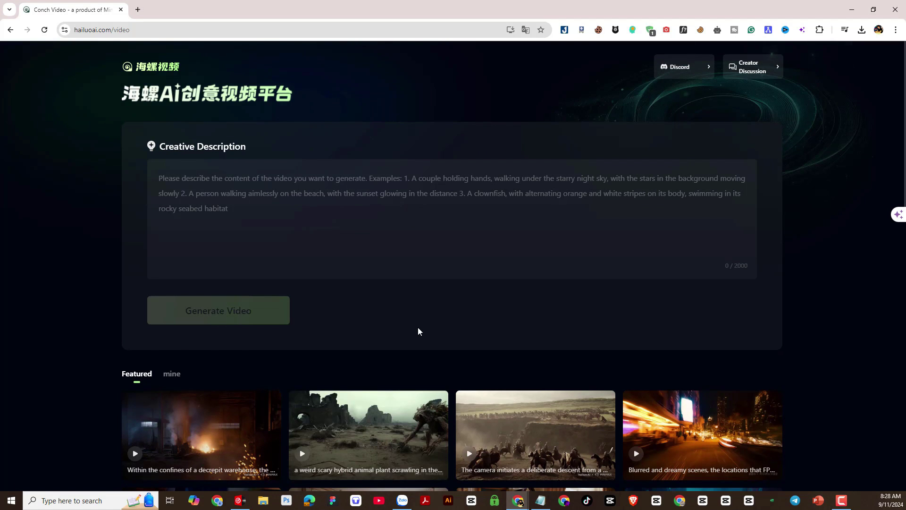
{"action": "left_click", "coordinate": [271, 213]}
{"action": "scroll", "coordinate": [245, 225], "scroll_direction": "down", "scroll_amount": 5}
{"action": "scroll", "coordinate": [245, 229], "scroll_direction": "down", "scroll_amount": 10}
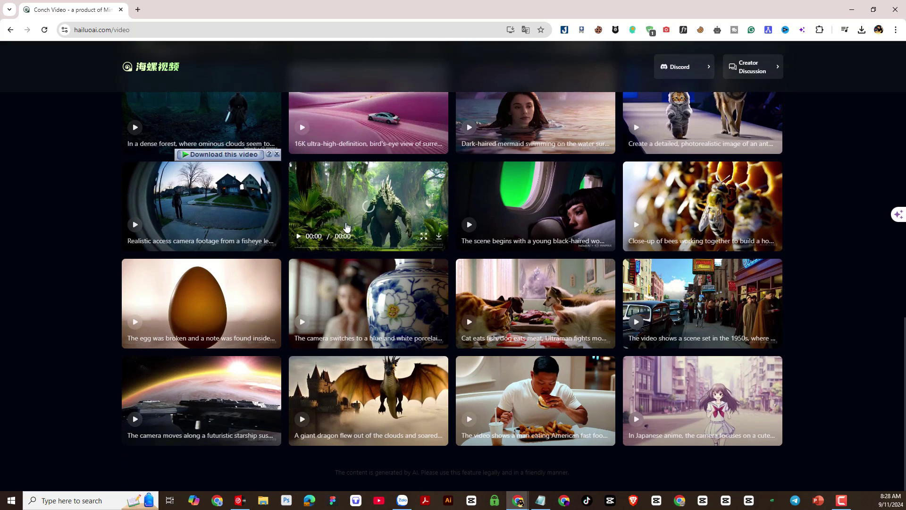
{"action": "scroll", "coordinate": [241, 226], "scroll_direction": "up", "scroll_amount": 3}
{"action": "scroll", "coordinate": [241, 226], "scroll_direction": "up", "scroll_amount": 3}
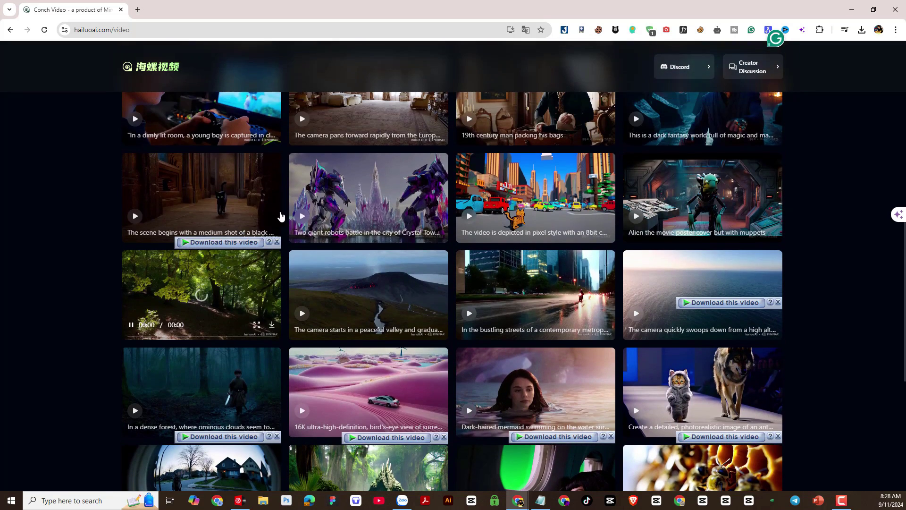
{"action": "scroll", "coordinate": [554, 274], "scroll_direction": "up", "scroll_amount": 4}
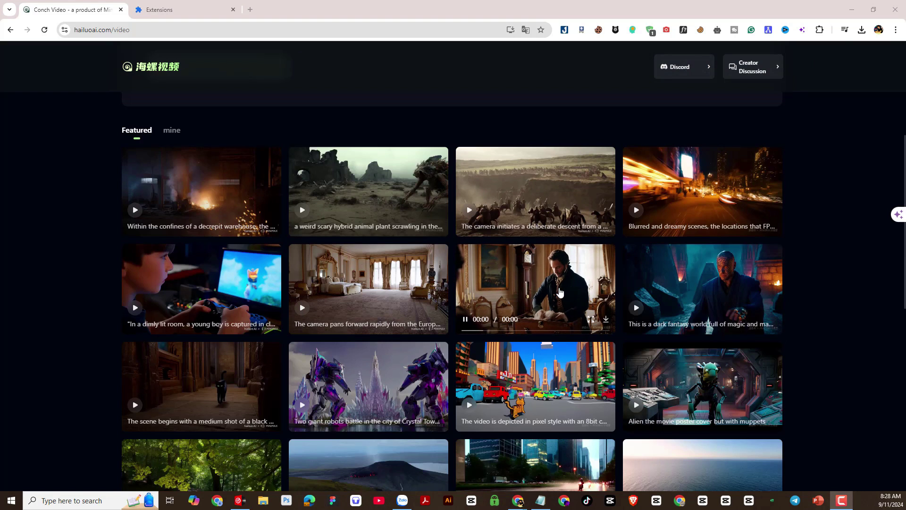
- Preview the 19th-century man packing bags, dark fantasy warlock and pink felt desert car videos
{"action": "left_click", "coordinate": [558, 293]}
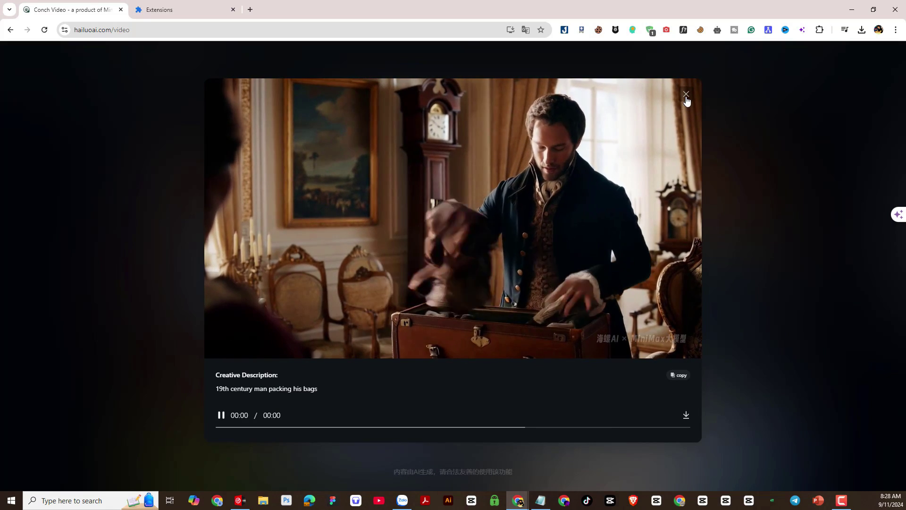
{"action": "left_click", "coordinate": [687, 96]}
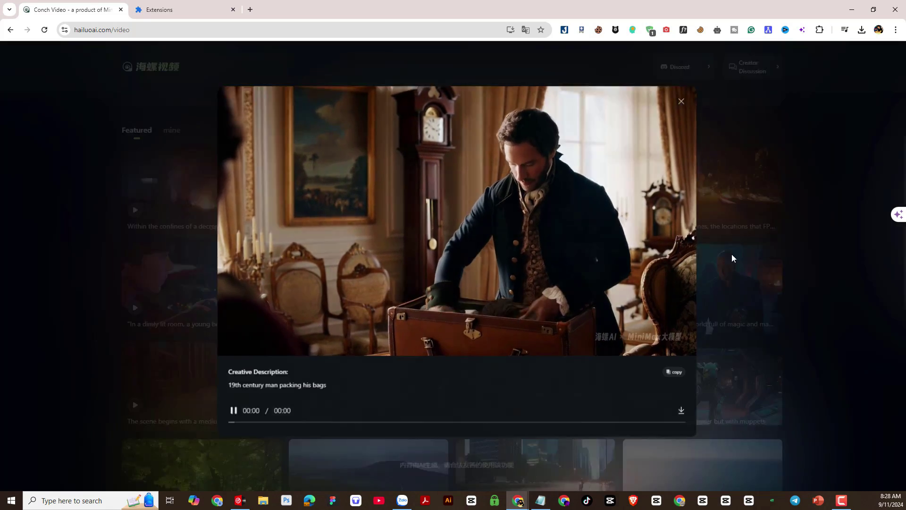
{"action": "left_click", "coordinate": [737, 306]}
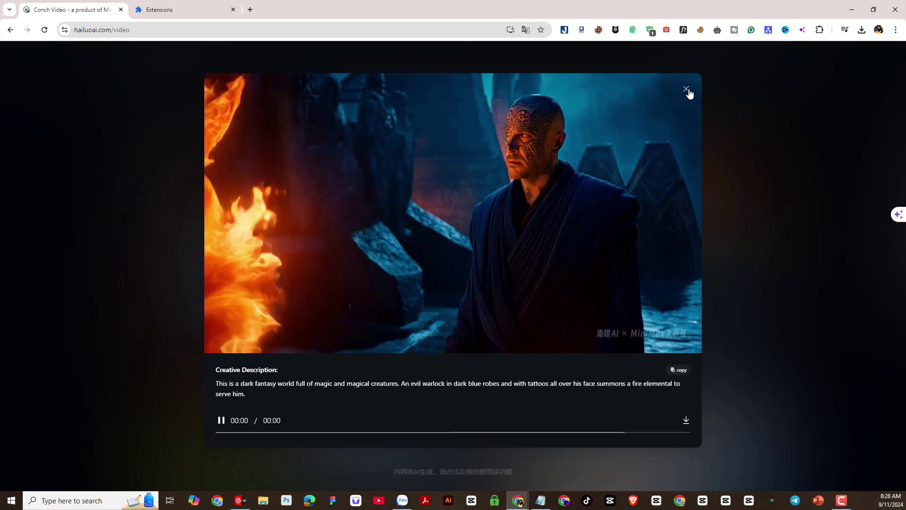
{"action": "left_click", "coordinate": [688, 90]}
{"action": "scroll", "coordinate": [267, 322], "scroll_direction": "down", "scroll_amount": 3}
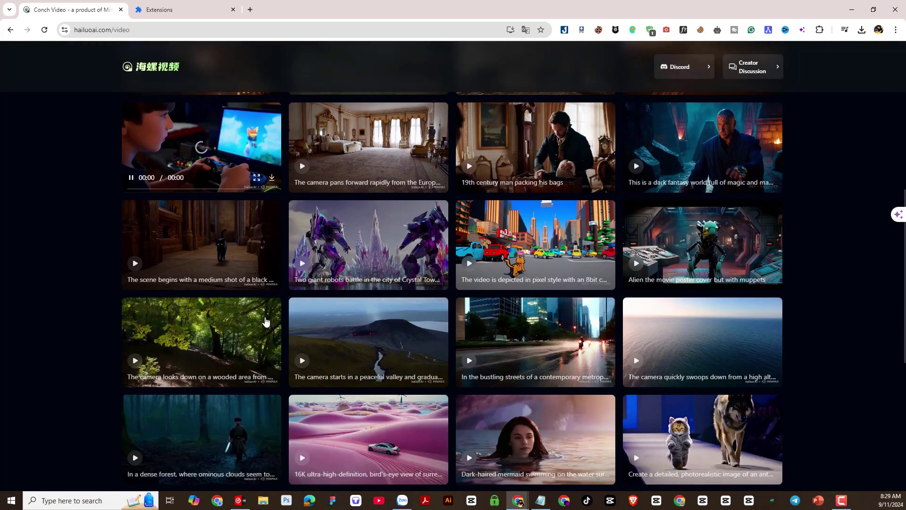
{"action": "scroll", "coordinate": [267, 322], "scroll_direction": "down", "scroll_amount": 3}
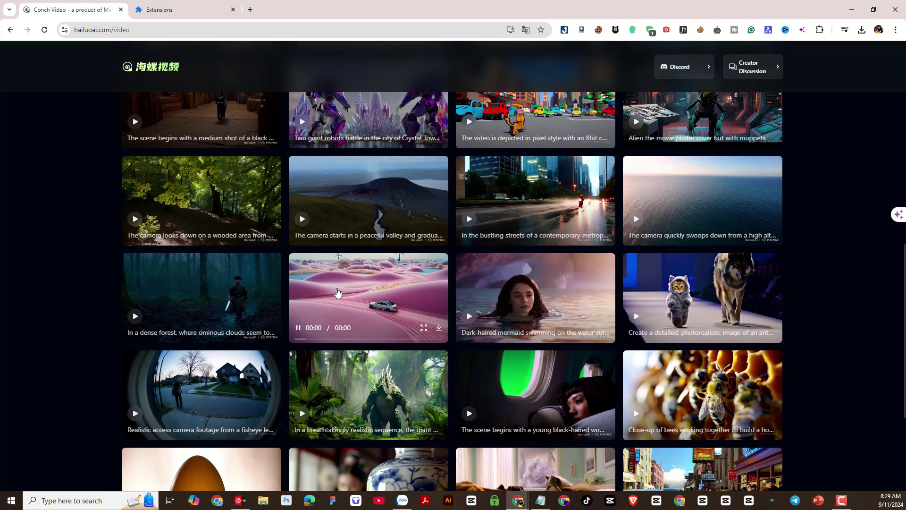
{"action": "left_click", "coordinate": [305, 281]}
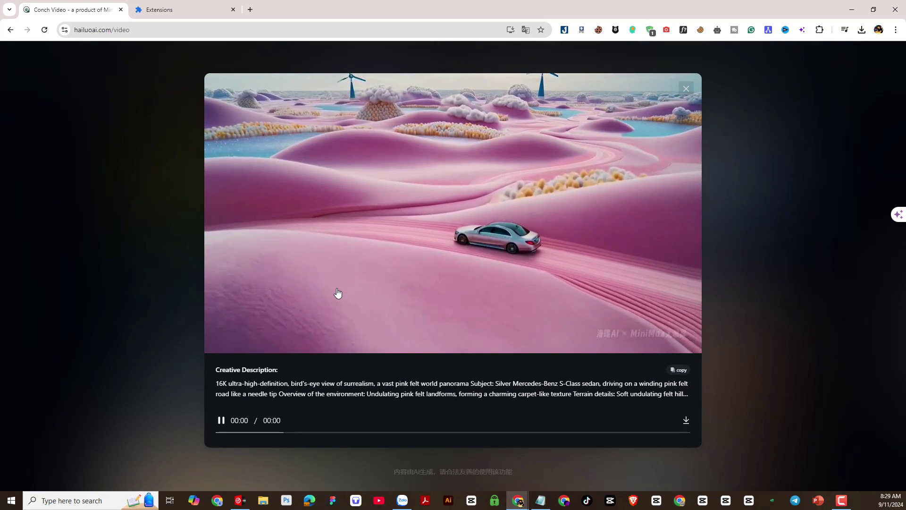
{"action": "left_click", "coordinate": [154, 306]}
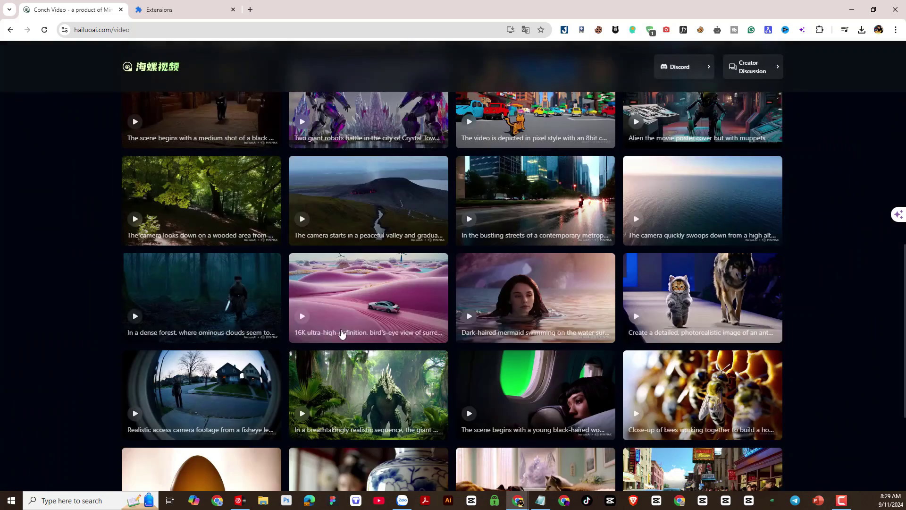
{"action": "scroll", "coordinate": [740, 415], "scroll_direction": "down", "scroll_amount": 3}
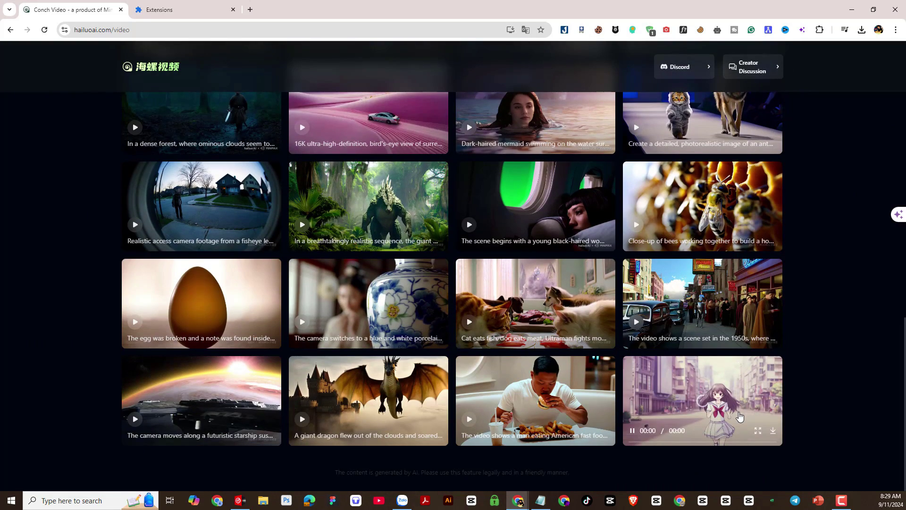
{"action": "scroll", "coordinate": [825, 374], "scroll_direction": "up", "scroll_amount": 15}
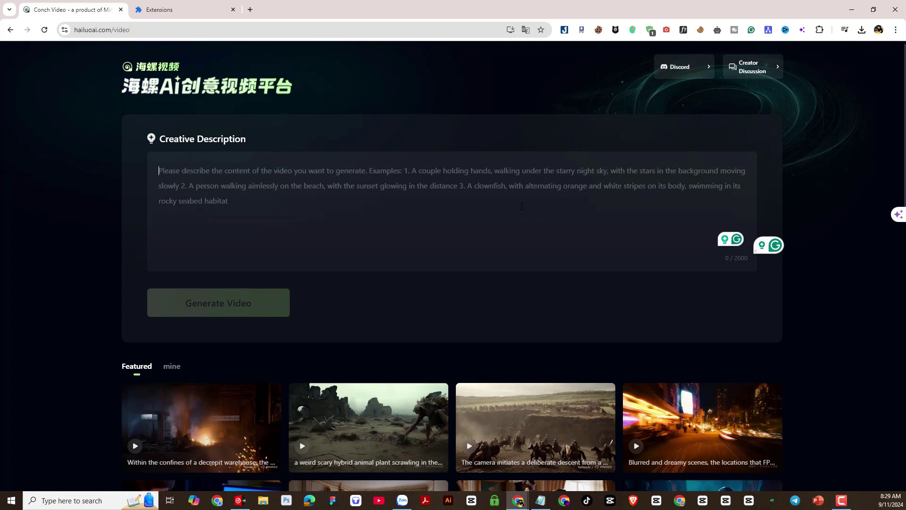
- Select the entire Mario-in-Hyrule prompt text in the Creative Description box
{"action": "mouse_move", "coordinate": [695, 465]}
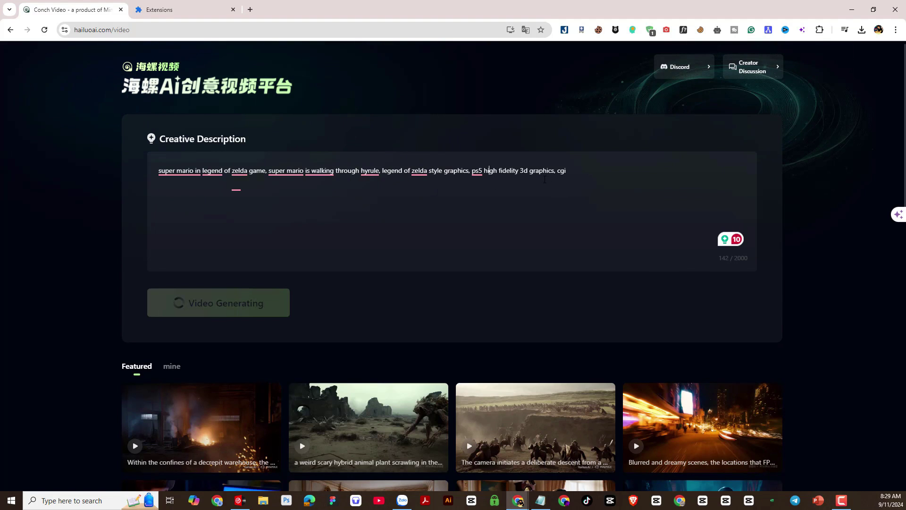
{"action": "left_click_drag", "start_coordinate": [566, 171], "coordinate": [119, 175]}
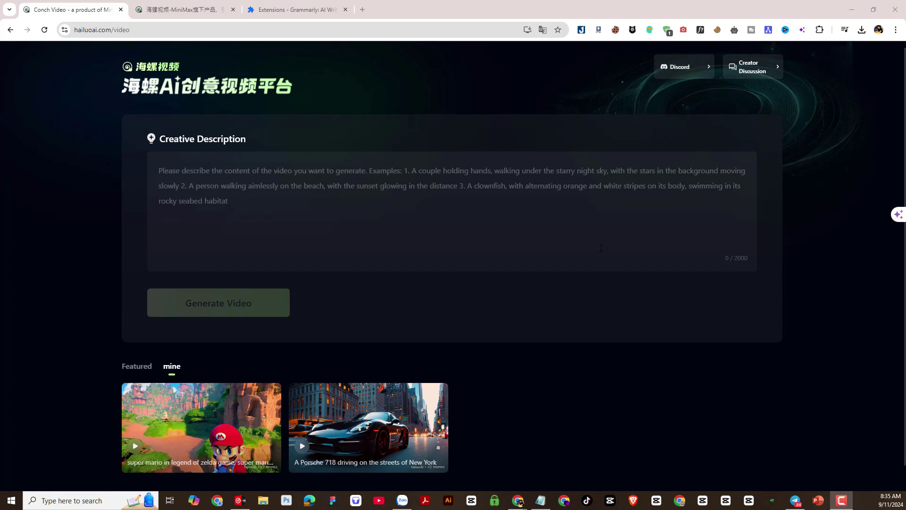
{"action": "left_click", "coordinate": [257, 458]}
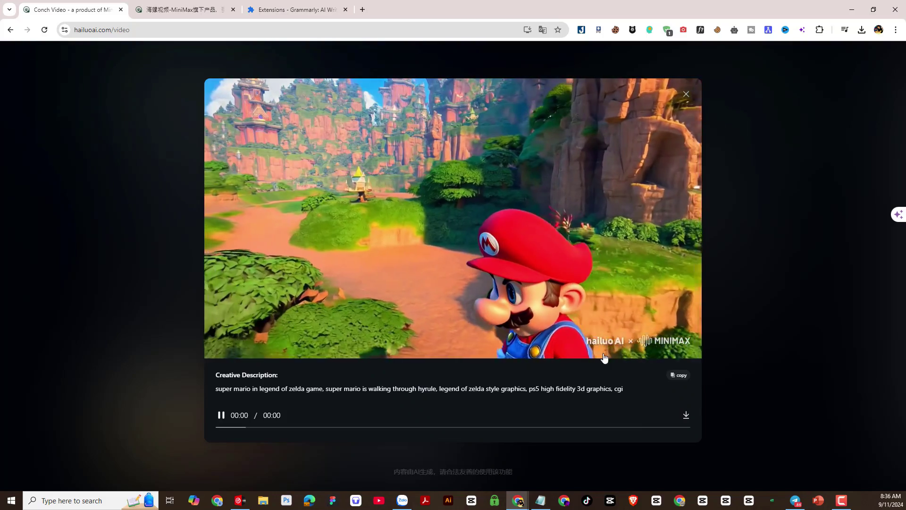
{"action": "left_click", "coordinate": [222, 416]}
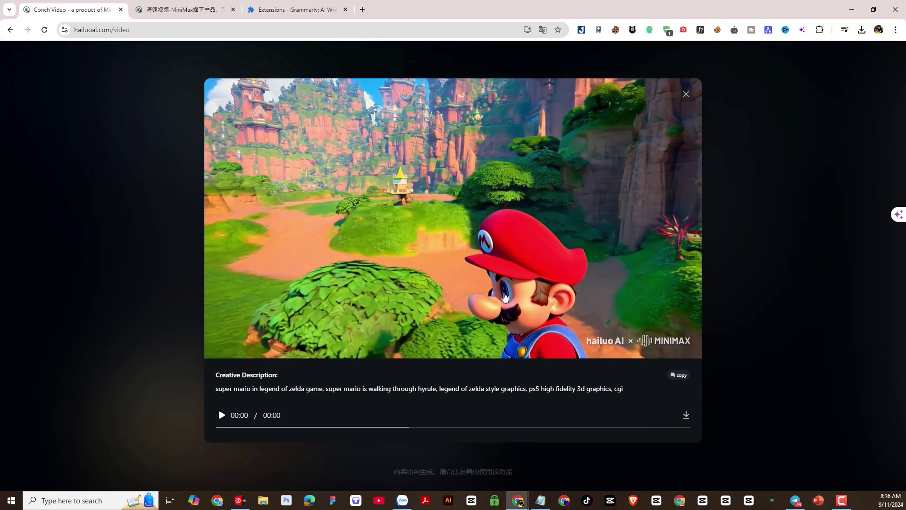
{"action": "left_click", "coordinate": [687, 95]}
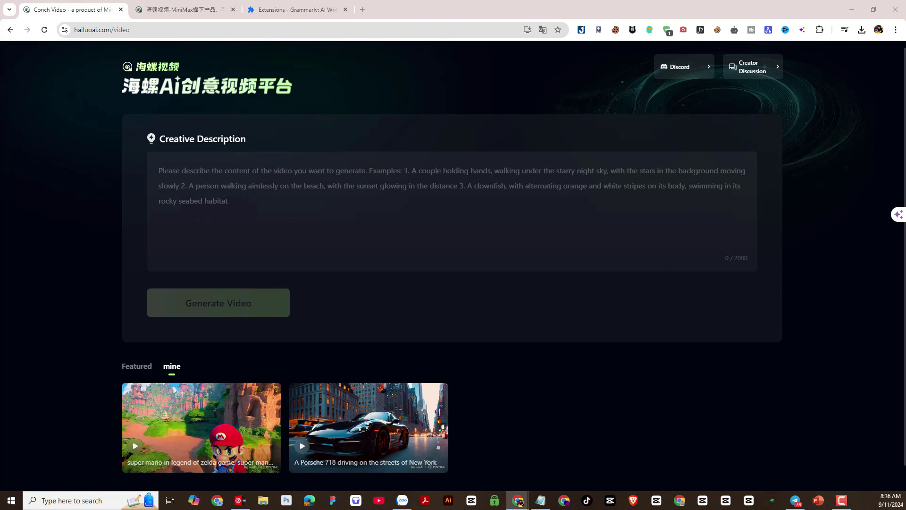
- Paste the 1990 sitcom prompt (Darth Vader, Super Mario, couch, popcorn) and generate the video
{"action": "left_click", "coordinate": [338, 194]}
{"action": "type", "text": "a 1990 sitcom with darth vader and super mario sitting on a couch with a bucket of popcorn"}
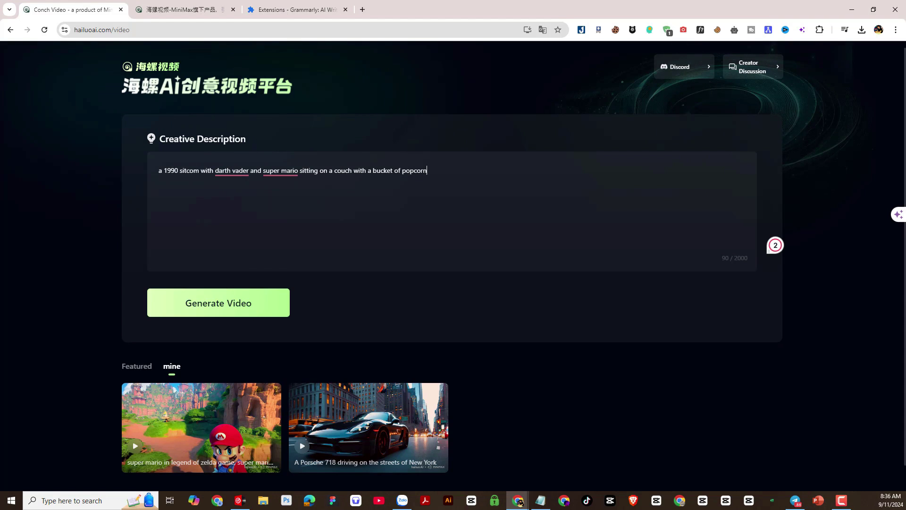
{"action": "left_click", "coordinate": [208, 294]}
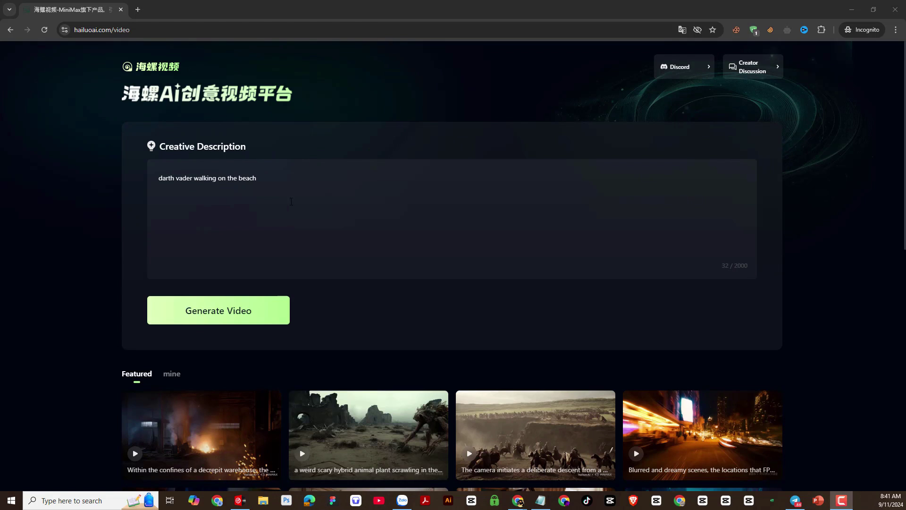
- Check the 'darth vader walking on the beach' prompt and generate the beach video
{"action": "left_click_drag", "start_coordinate": [257, 178], "coordinate": [114, 232]}
{"action": "left_click", "coordinate": [221, 274]}
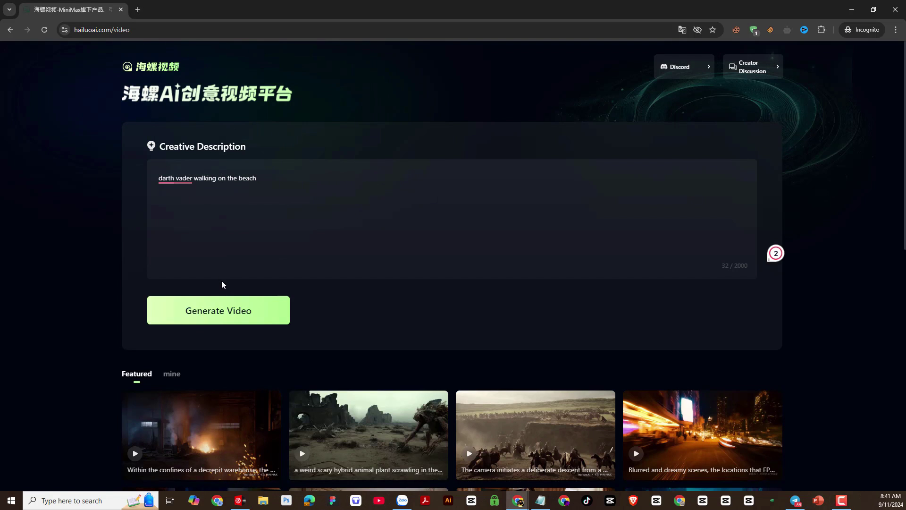
{"action": "left_click", "coordinate": [226, 315]}
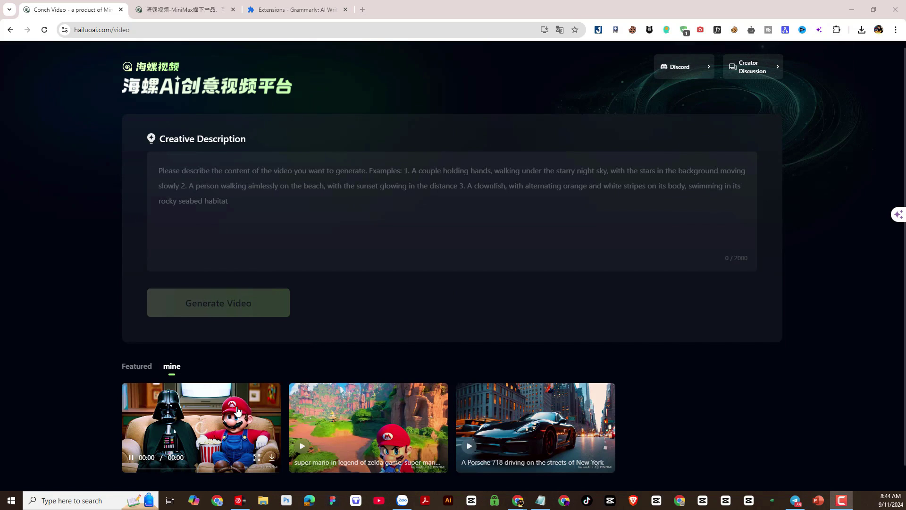
{"action": "left_click", "coordinate": [237, 411]}
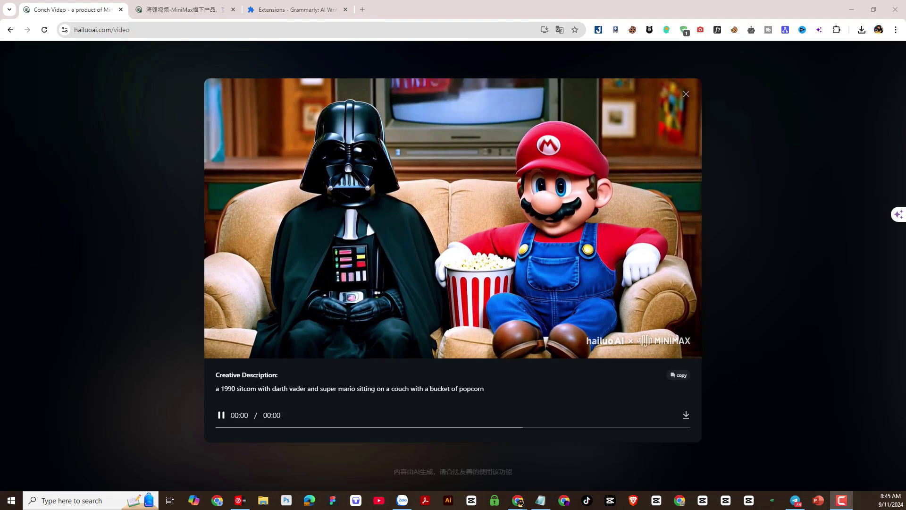
{"action": "left_click", "coordinate": [222, 427]}
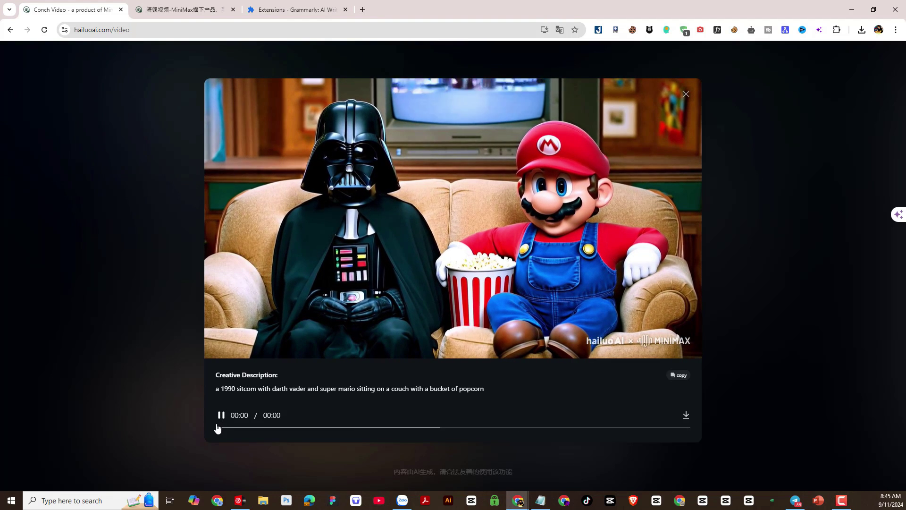
{"action": "left_click", "coordinate": [144, 366]}
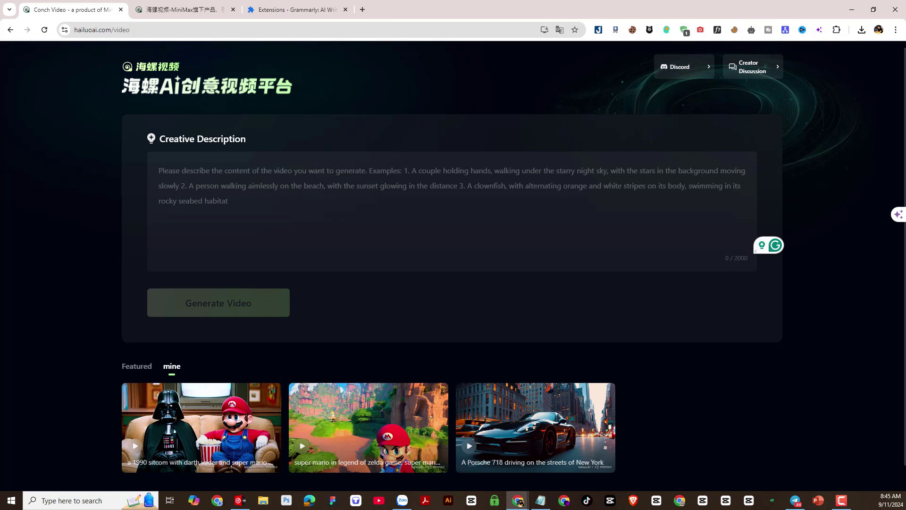
{"action": "left_click", "coordinate": [546, 413]}
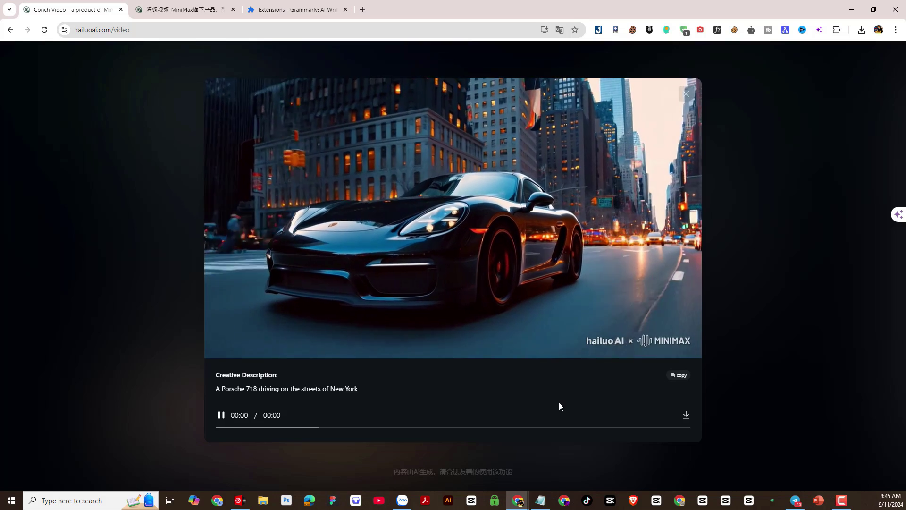
{"action": "left_click_drag", "start_coordinate": [360, 389], "coordinate": [208, 392]}
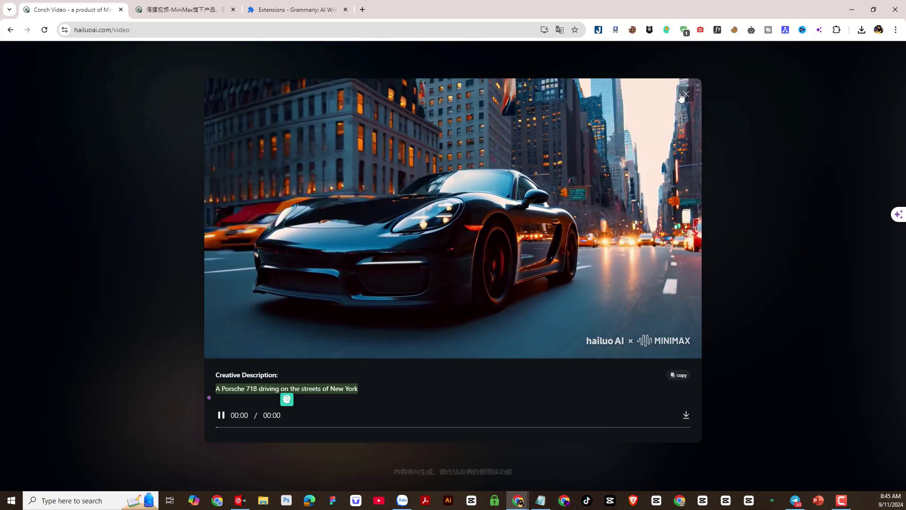
{"action": "left_click", "coordinate": [686, 96]}
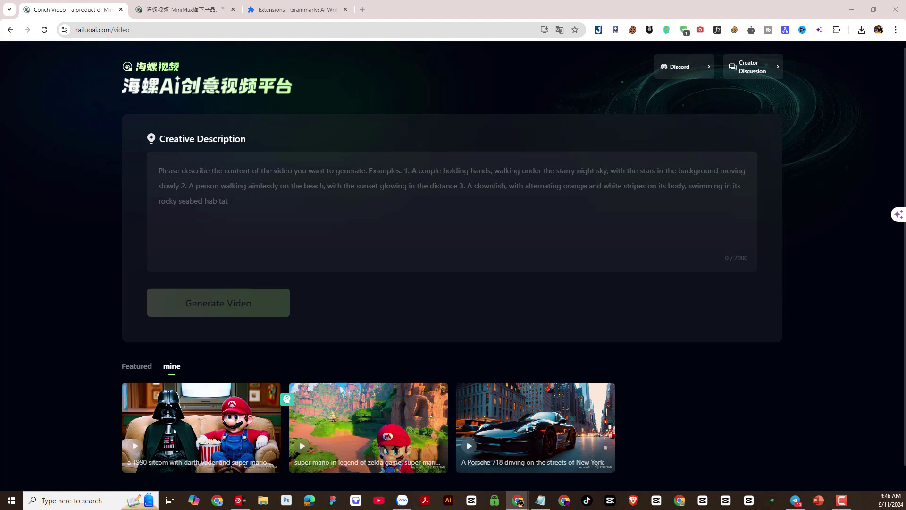
- Enter the prompt "The text ' LTDeSIGN97' is on fire on a lake" as the description
{"action": "left_click", "coordinate": [252, 180]}
{"action": "left_click", "coordinate": [304, 191]}
{"action": "type", "text": "The "}
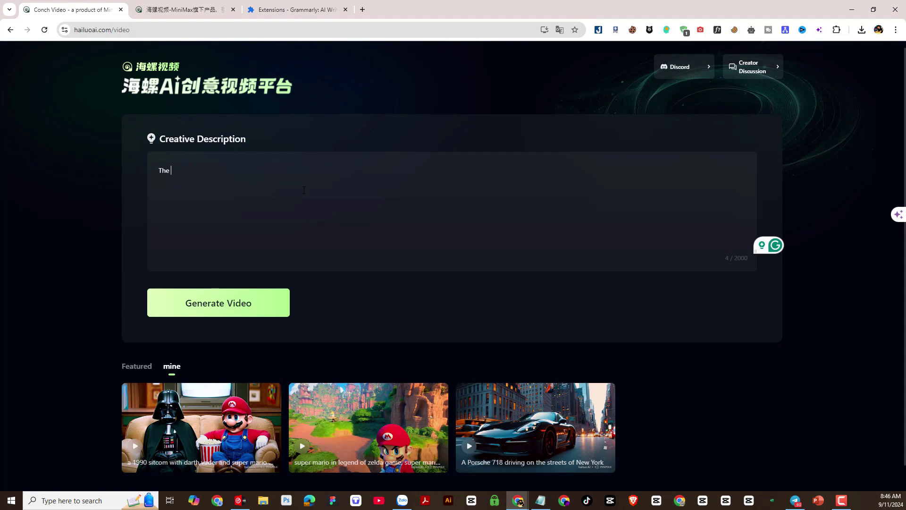
{"action": "type", "text": "te"}
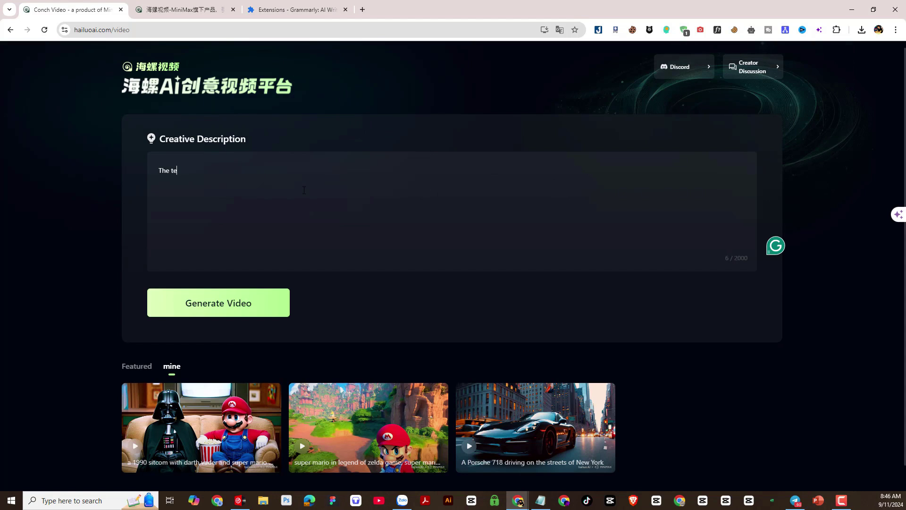
{"action": "type", "text": "xt"}
{"action": "type", "text": "' LTDeSIGN97' is on fire on a lake"}
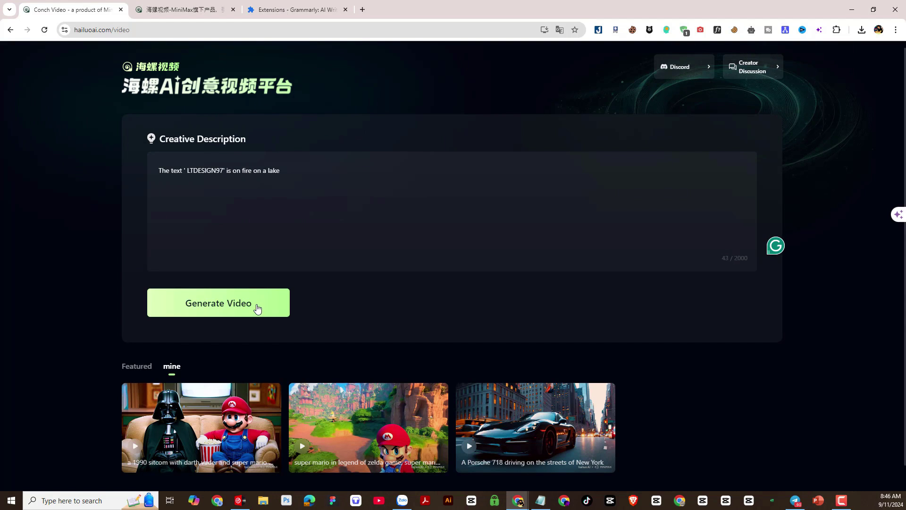
- Generate the flaming LT DESIGN 97 lake clip, then open the finished video and pause it
{"action": "left_click", "coordinate": [235, 308]}
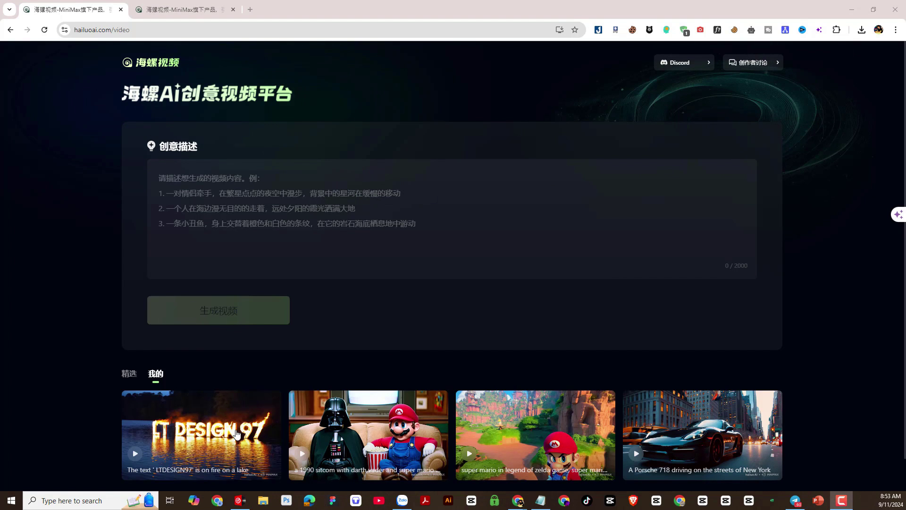
{"action": "left_click", "coordinate": [215, 454]}
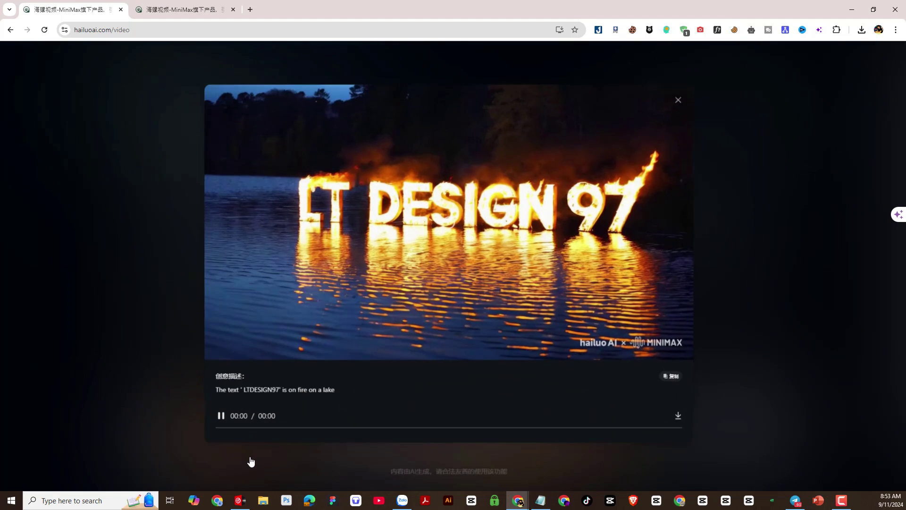
{"action": "left_click", "coordinate": [222, 417]}
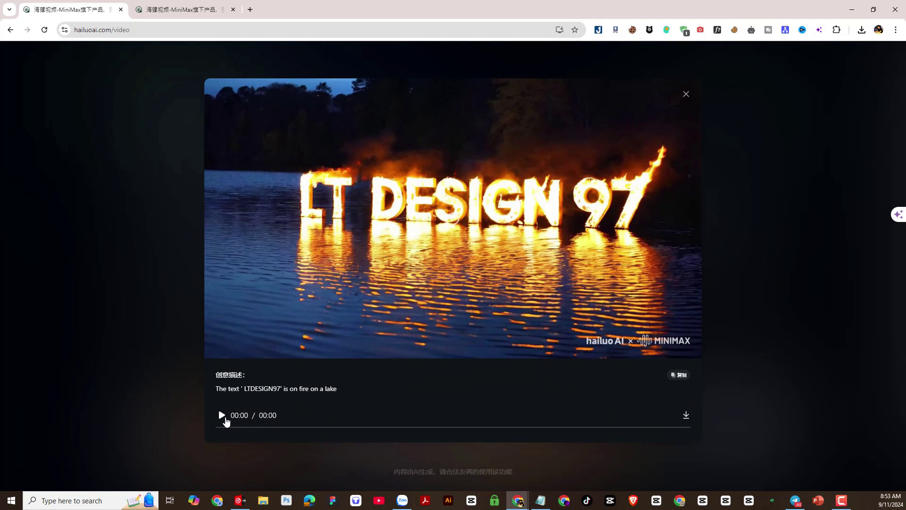
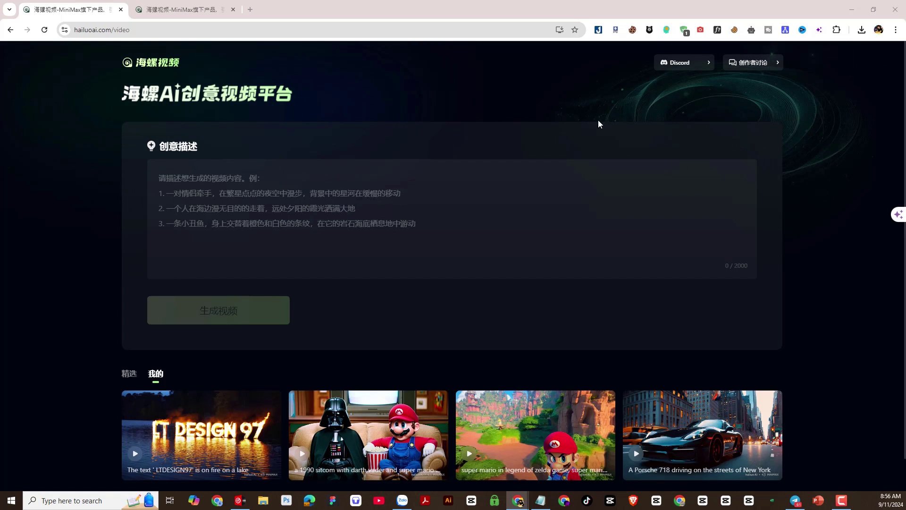
- Generate the epic-fantasy gold 'LT DESIGN 97' logo intro and preview the new clip
{"action": "type", "text": "intro logo saying 'LTDESIGN97' for an epic fantasy film"}
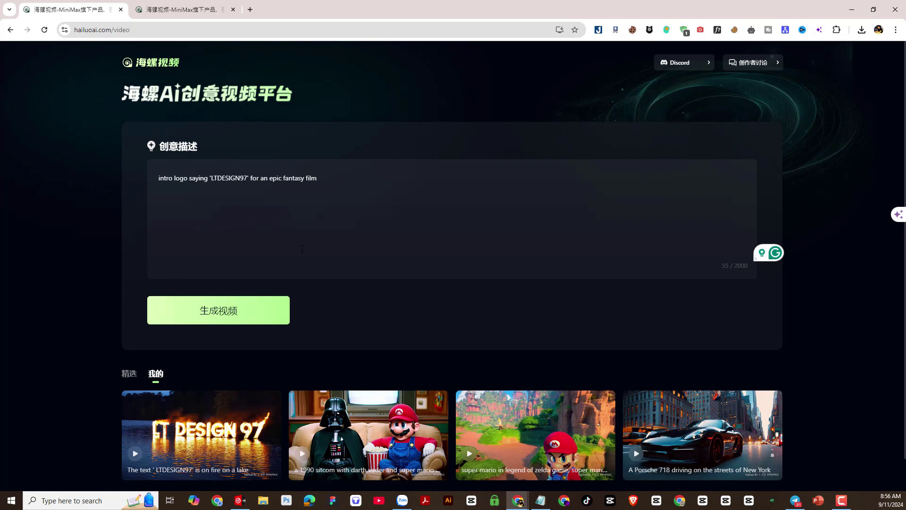
{"action": "left_click", "coordinate": [229, 320]}
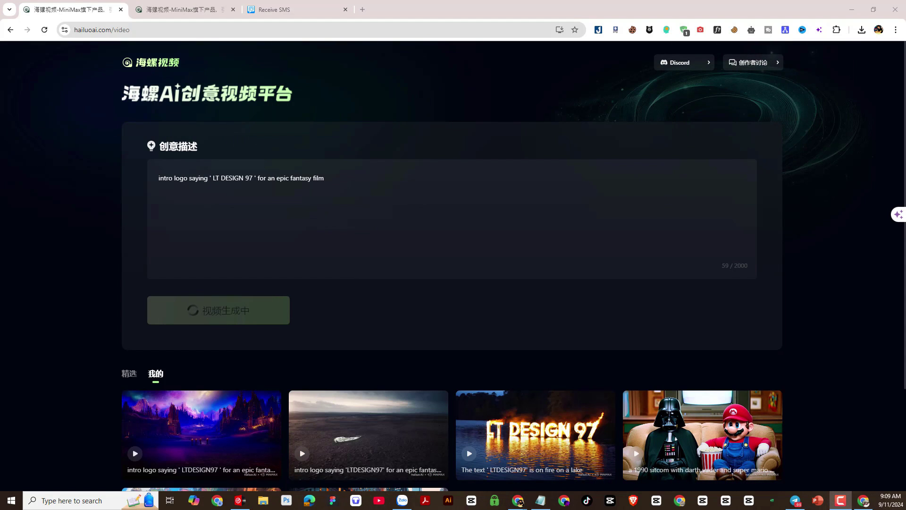
{"action": "scroll", "coordinate": [333, 284], "scroll_direction": "down", "scroll_amount": 1}
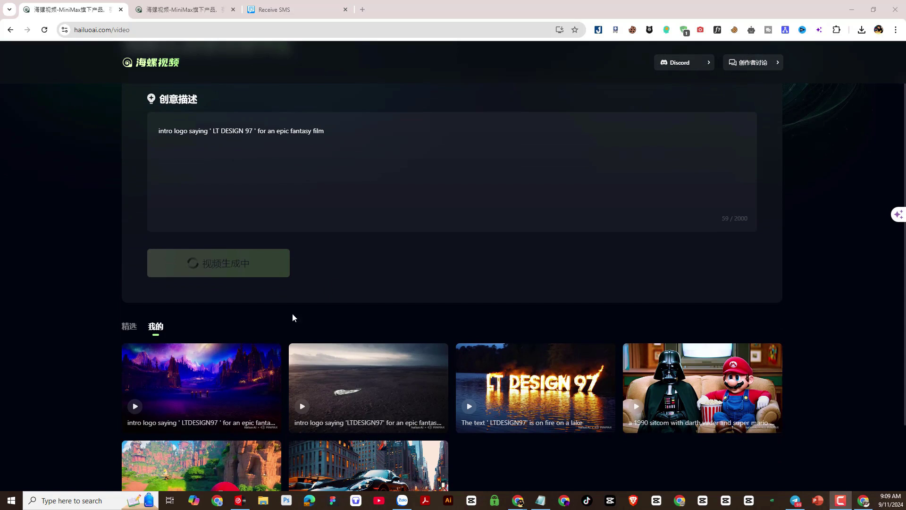
{"action": "left_click", "coordinate": [212, 383]}
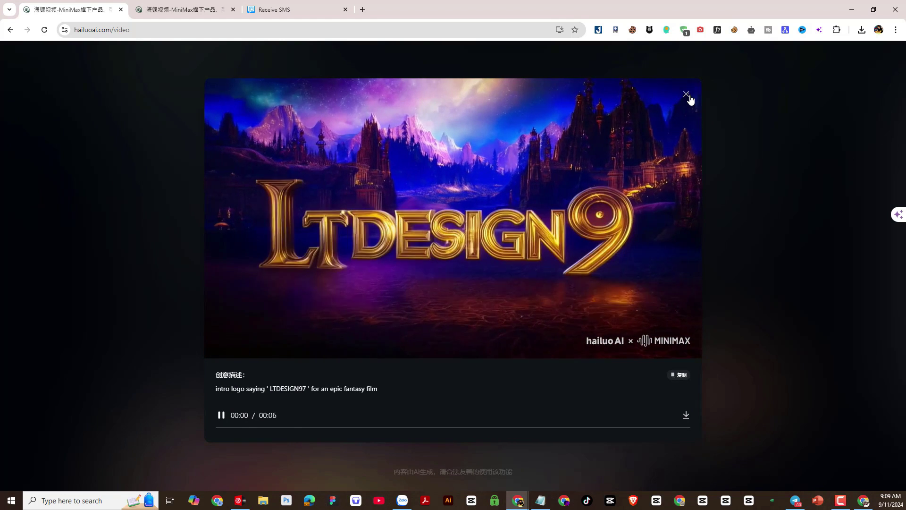
{"action": "left_click", "coordinate": [687, 94]}
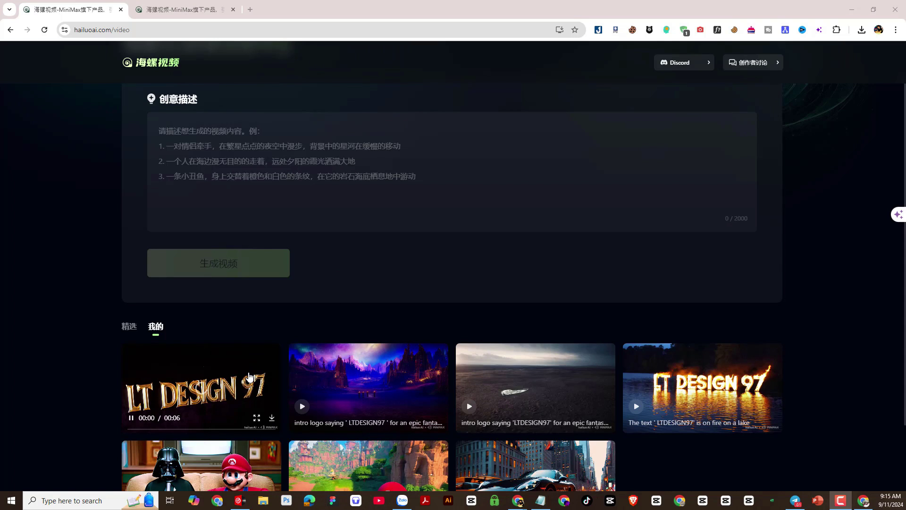
{"action": "left_click", "coordinate": [249, 376]}
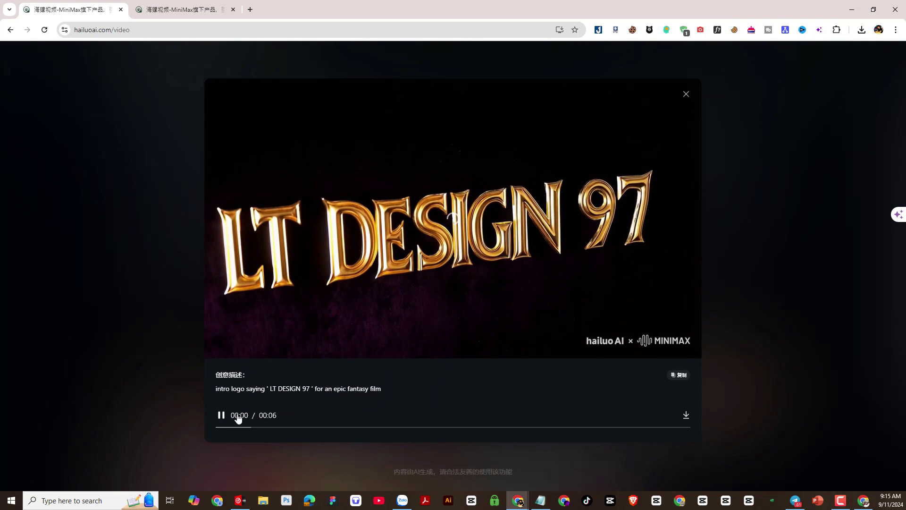
{"action": "left_click", "coordinate": [227, 419]}
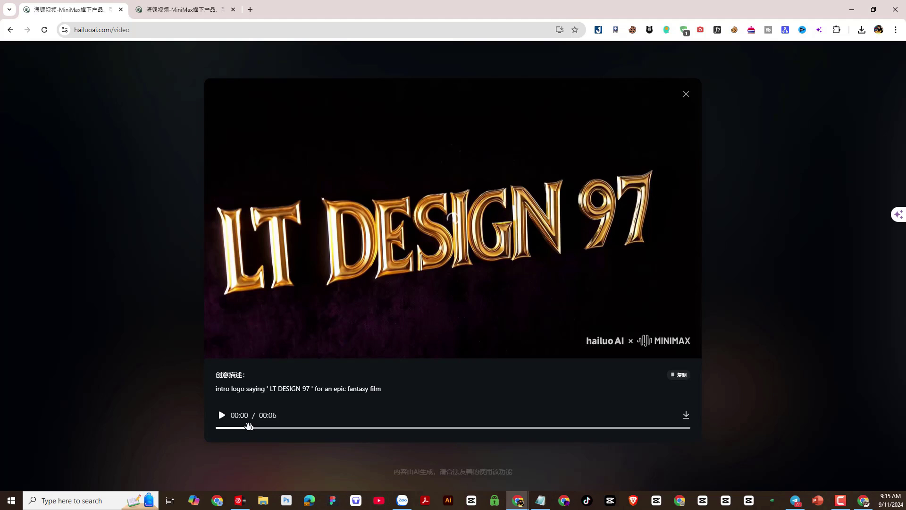
{"action": "left_click", "coordinate": [222, 416]}
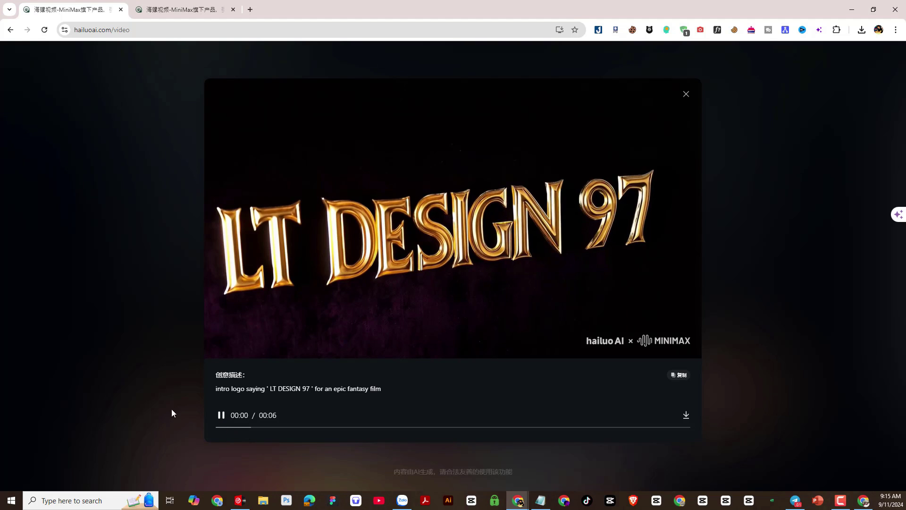
{"action": "left_click", "coordinate": [224, 417]}
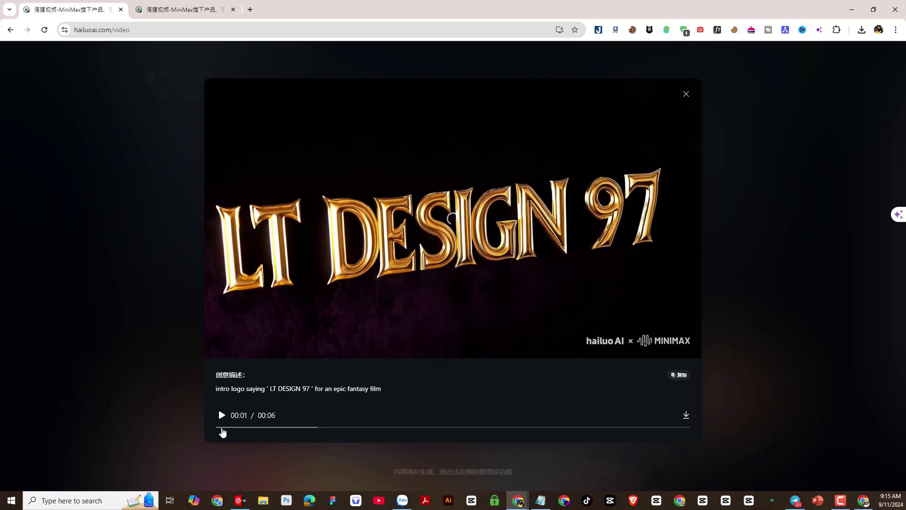
{"action": "left_click", "coordinate": [222, 416]}
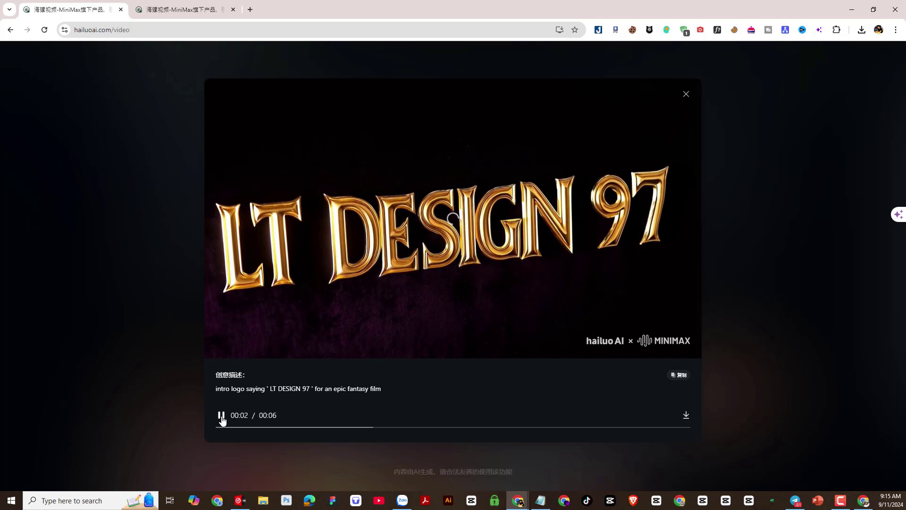
{"action": "left_click", "coordinate": [222, 417]}
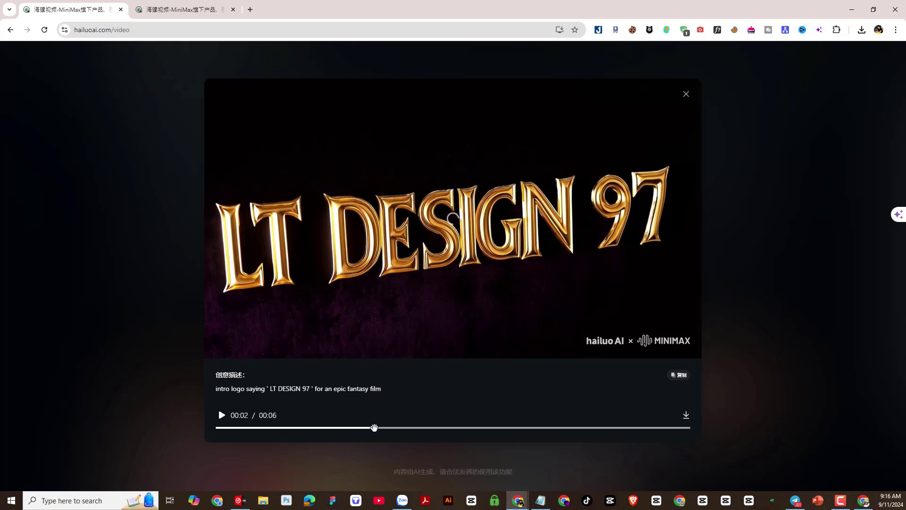
{"action": "left_click_drag", "start_coordinate": [437, 434], "coordinate": [170, 431]}
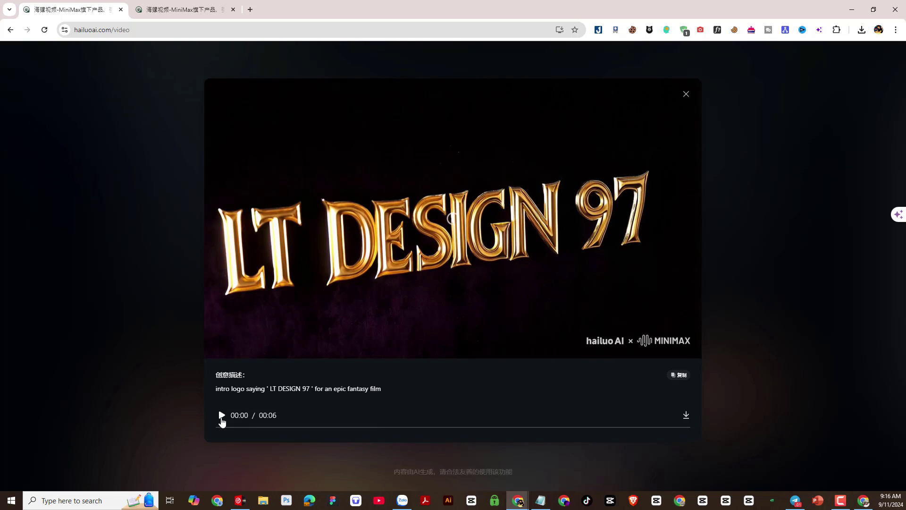
{"action": "left_click", "coordinate": [221, 416]}
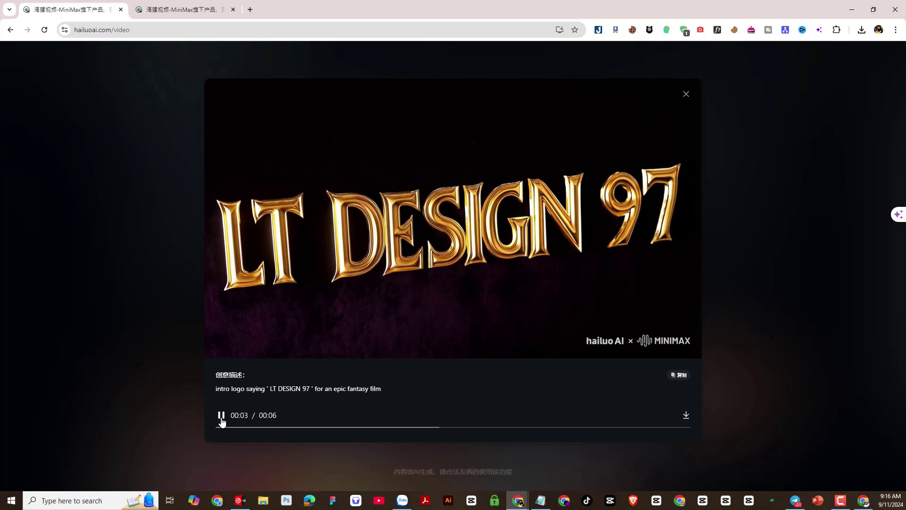
{"action": "left_click", "coordinate": [686, 94]}
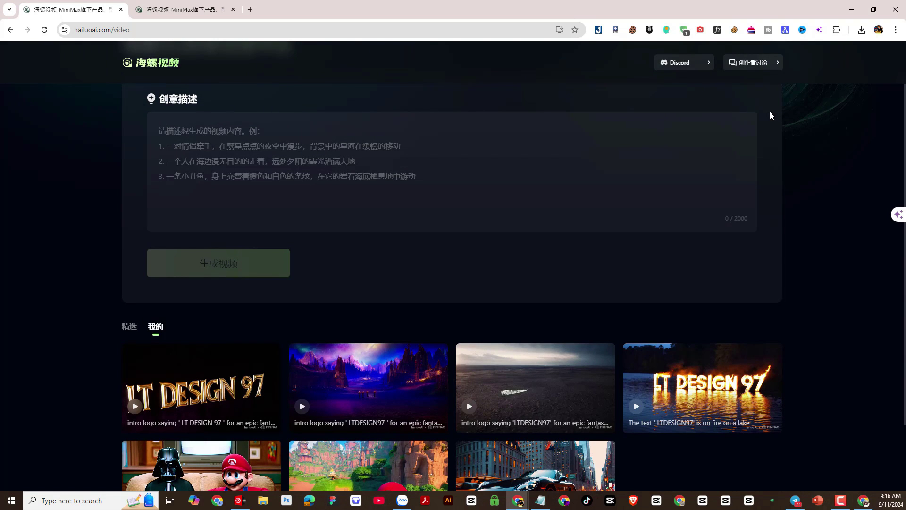
- Paste the cinematic movie intro prompt for 'LT DESIGN 97' and generate the video
{"action": "left_click", "coordinate": [505, 158]}
{"action": "key", "text": "ctrl+v"}
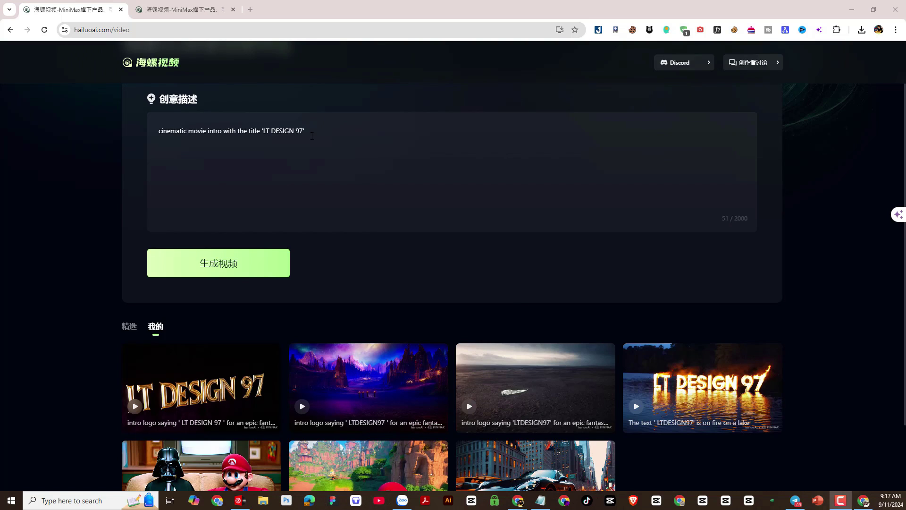
{"action": "left_click_drag", "start_coordinate": [312, 136], "coordinate": [101, 138]}
{"action": "left_click", "coordinate": [208, 263]}
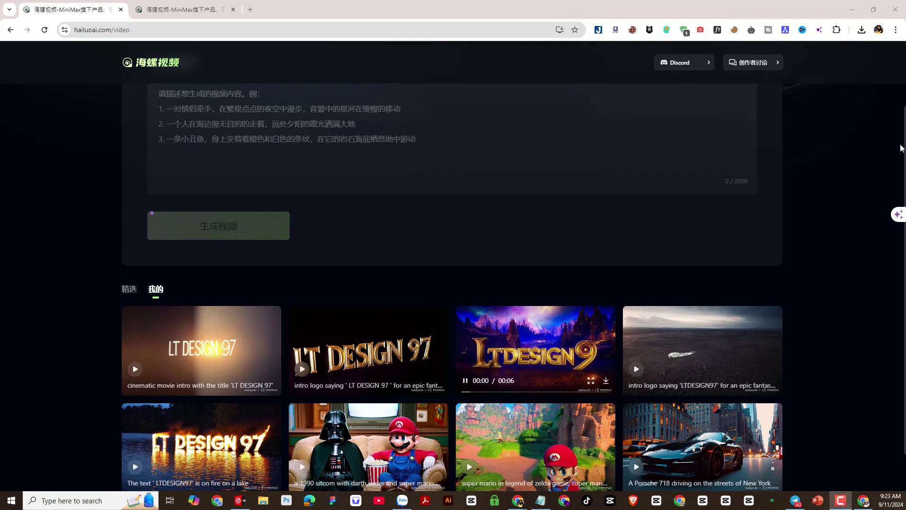
- Play the finished cinematic intro clip from the mine gallery, then close it
{"action": "mouse_move", "coordinate": [256, 339]}
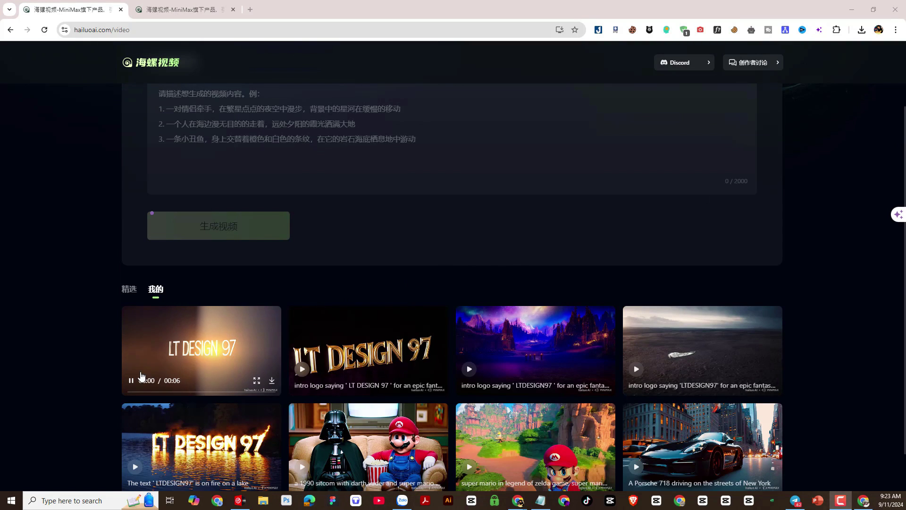
{"action": "left_click", "coordinate": [164, 361]}
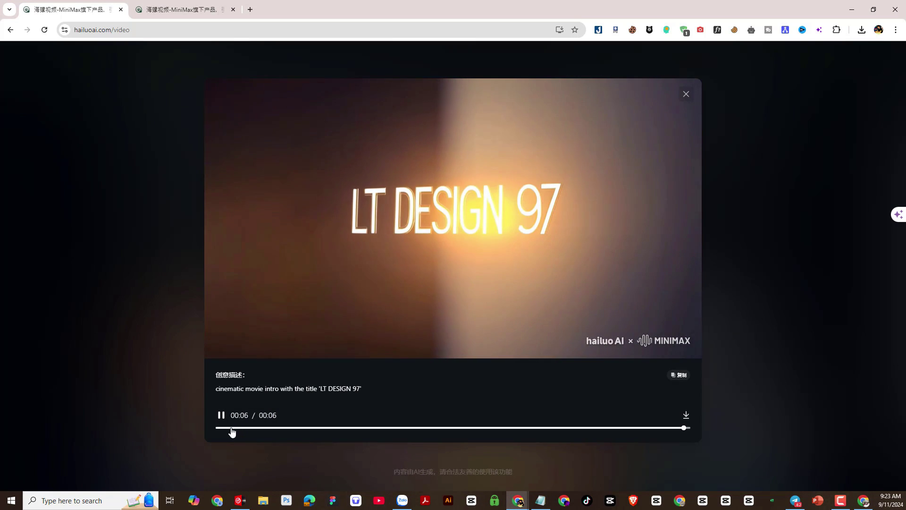
{"action": "key", "text": "Escape"}
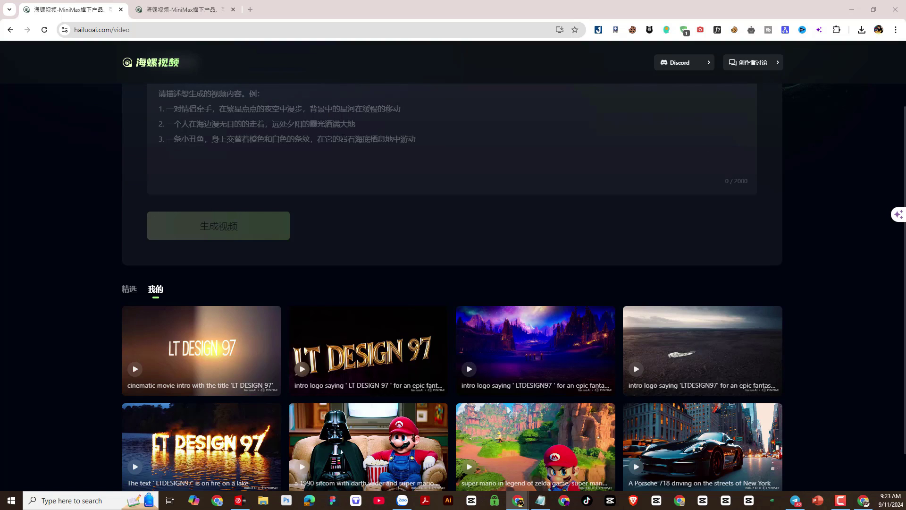
- Paste the kangaroo grocery-store prompt, translate the page to English, and generate the video
{"action": "type", "text": "a kangaroo in a grocery store holding up a subscribe sign"}
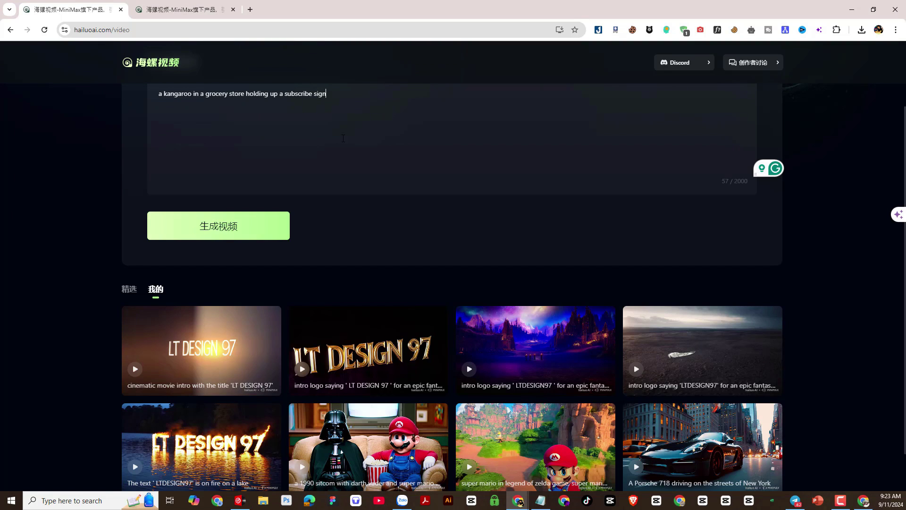
{"action": "right_click", "coordinate": [462, 218]}
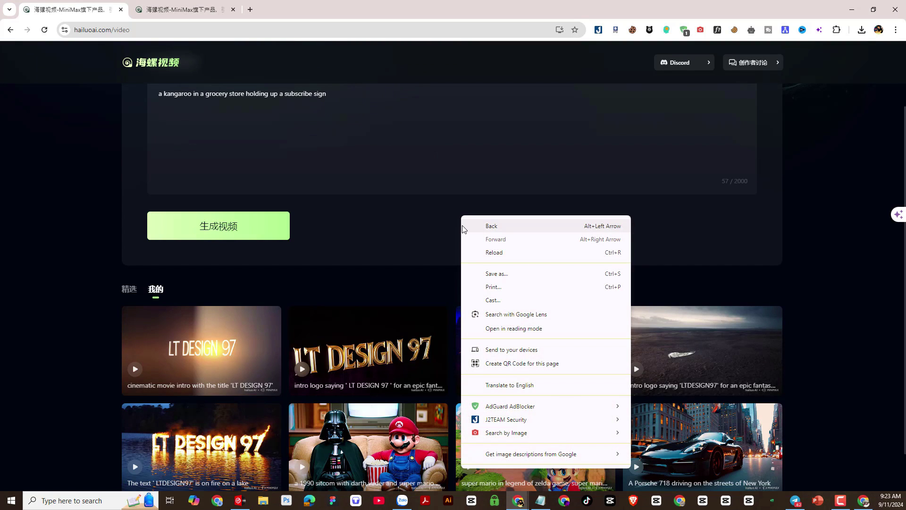
{"action": "left_click", "coordinate": [532, 389]}
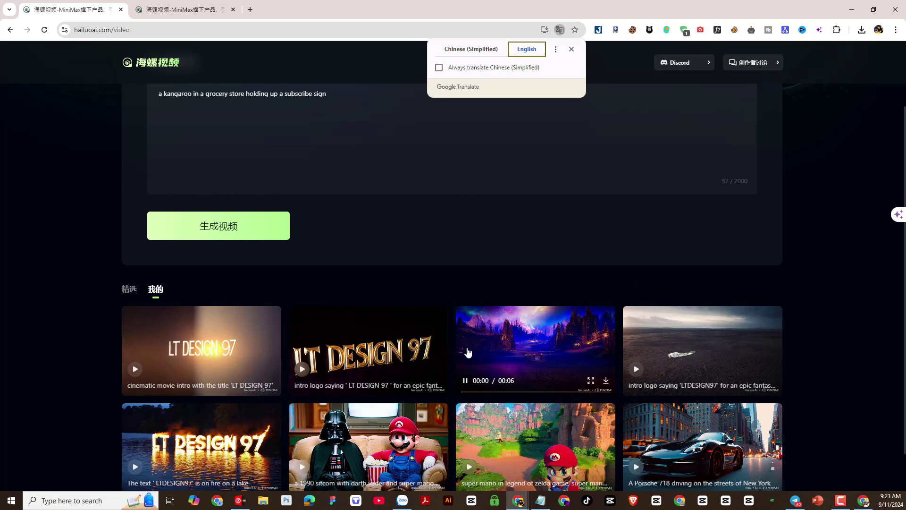
{"action": "scroll", "coordinate": [288, 264], "scroll_direction": "up", "scroll_amount": 1}
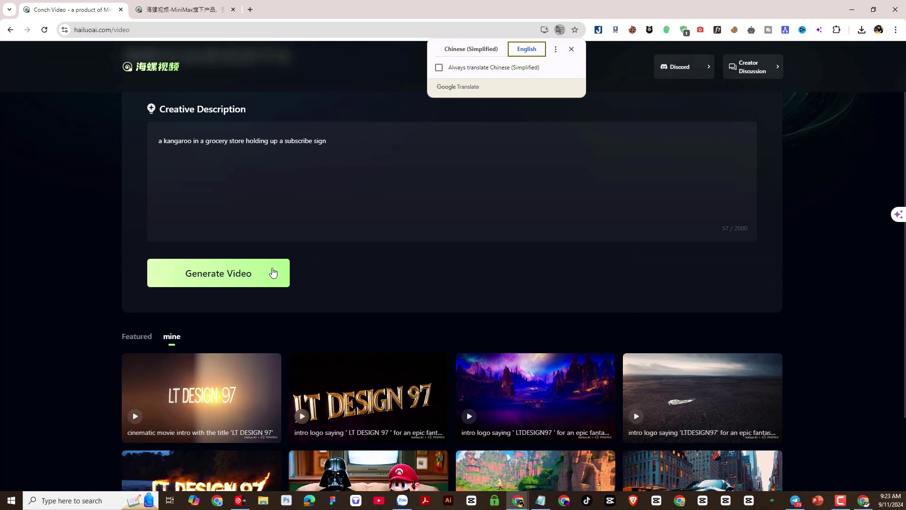
{"action": "left_click", "coordinate": [272, 270]}
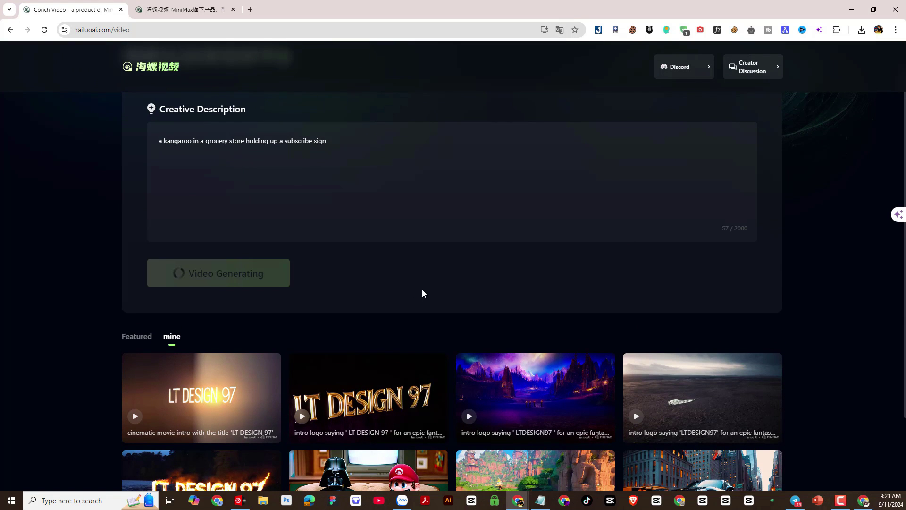
- Play the finished kangaroo-with-subscribe-sign clip from the mine gallery and close it
{"action": "scroll", "coordinate": [422, 290], "scroll_direction": "down", "scroll_amount": 1}
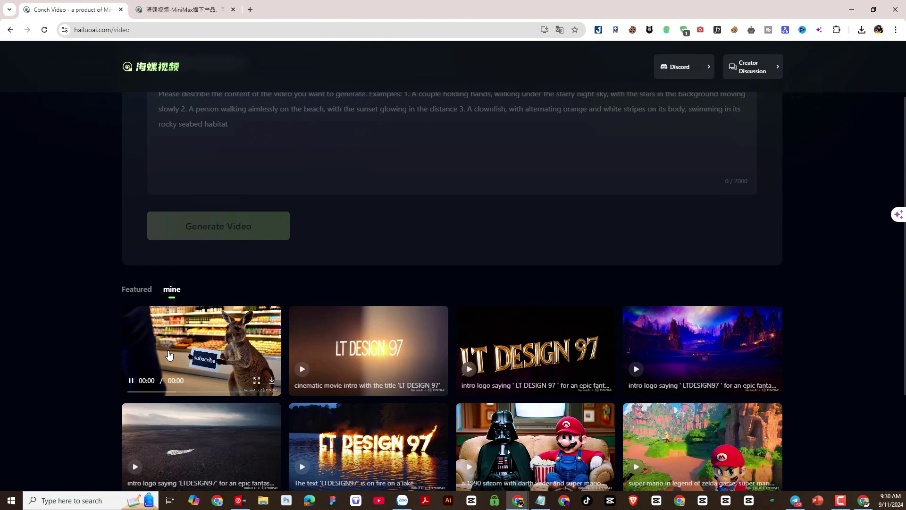
{"action": "left_click", "coordinate": [155, 366]}
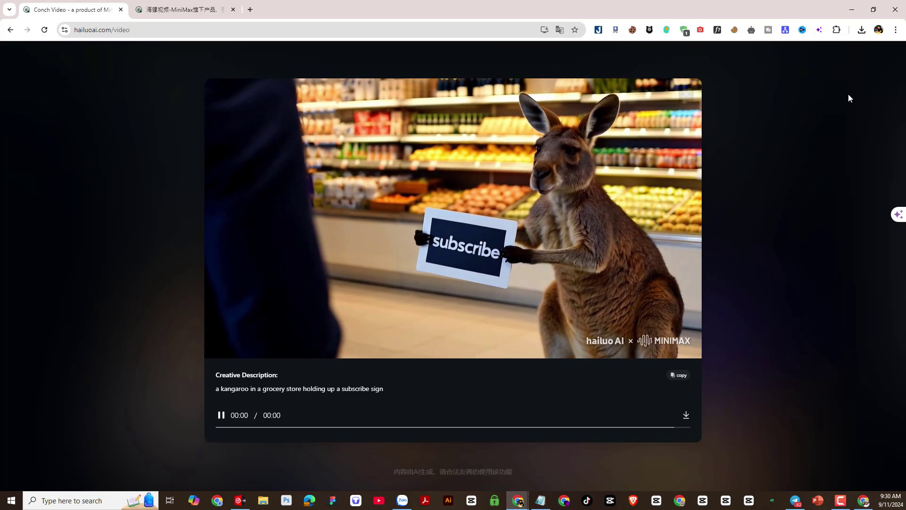
{"action": "left_click", "coordinate": [849, 95]}
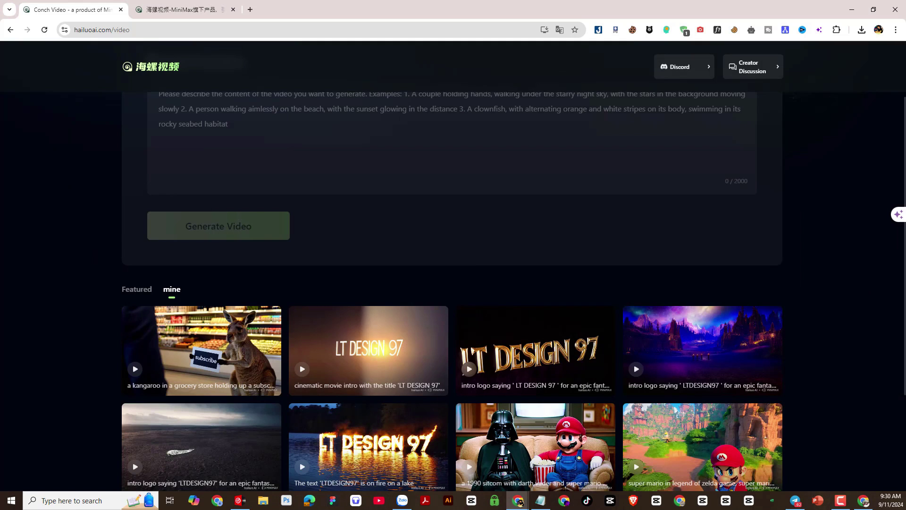
- Enter the water-droplet-on-a-leaf macro prompt in the description box and generate the video
{"action": "key", "text": "F10"}
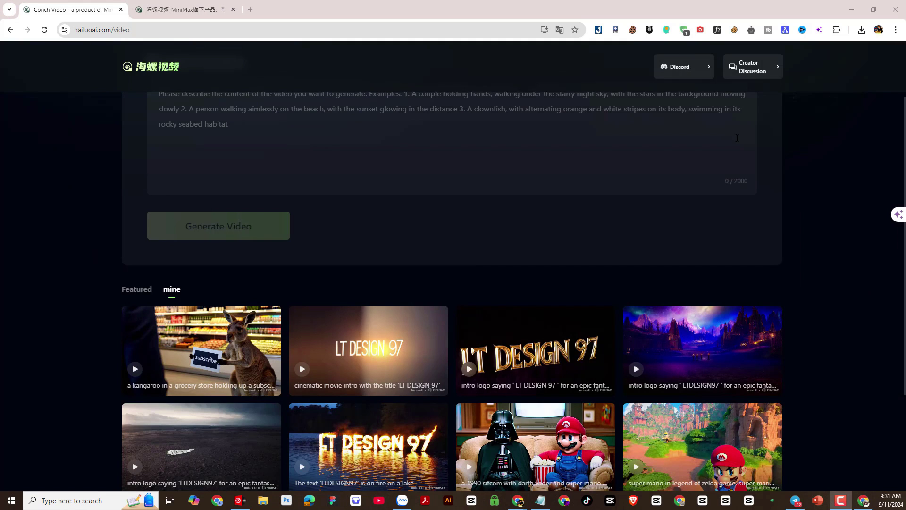
{"action": "left_click", "coordinate": [346, 127]}
{"action": "type", "text": "close up Macro cinematography of a water droplet on a leaf"}
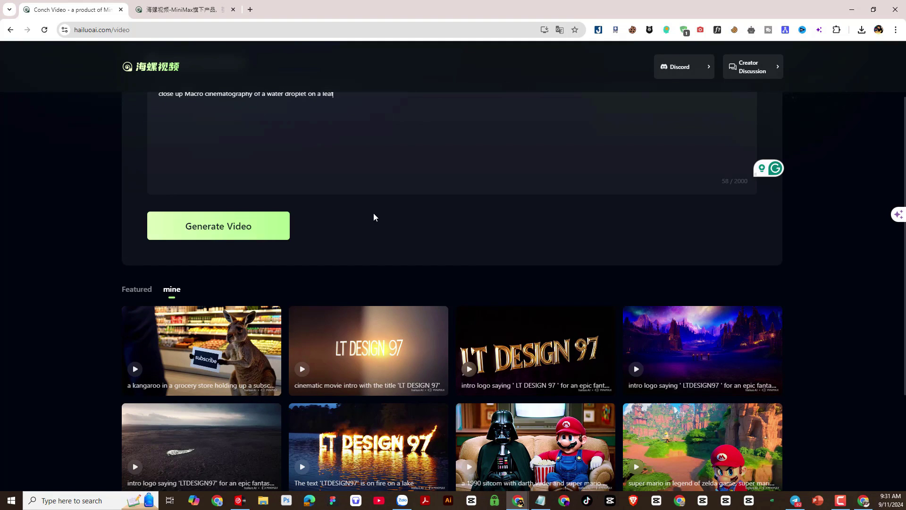
{"action": "scroll", "coordinate": [372, 216], "scroll_direction": "up", "scroll_amount": 1}
{"action": "left_click", "coordinate": [257, 279]}
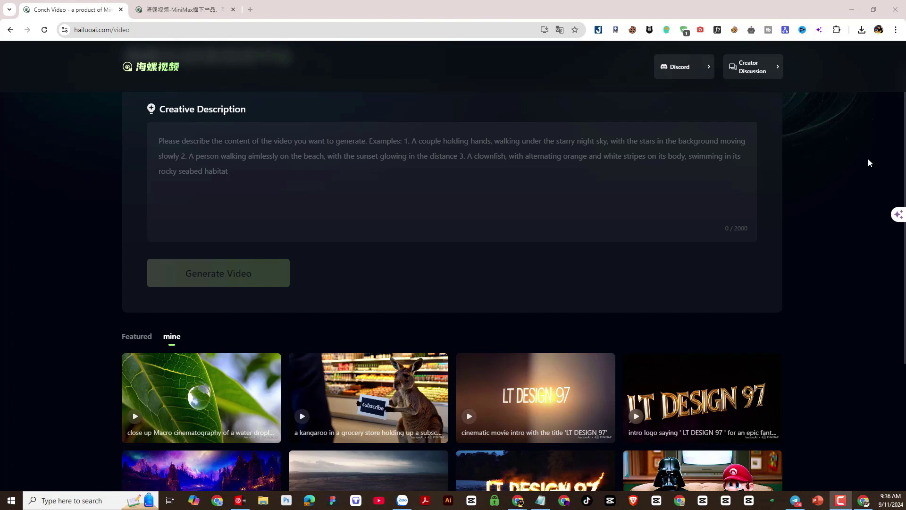
- Play the new water droplet clip, pause it, and close the player
{"action": "left_click", "coordinate": [226, 405]}
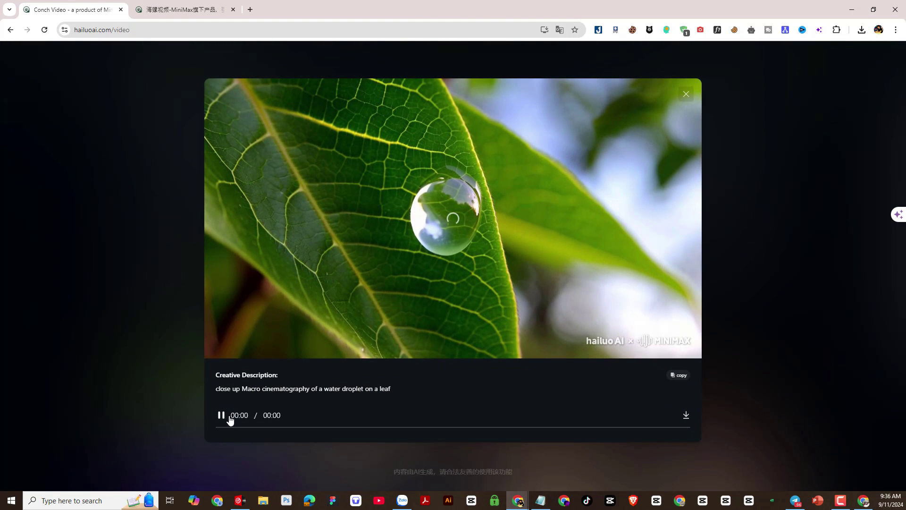
{"action": "left_click", "coordinate": [223, 416]}
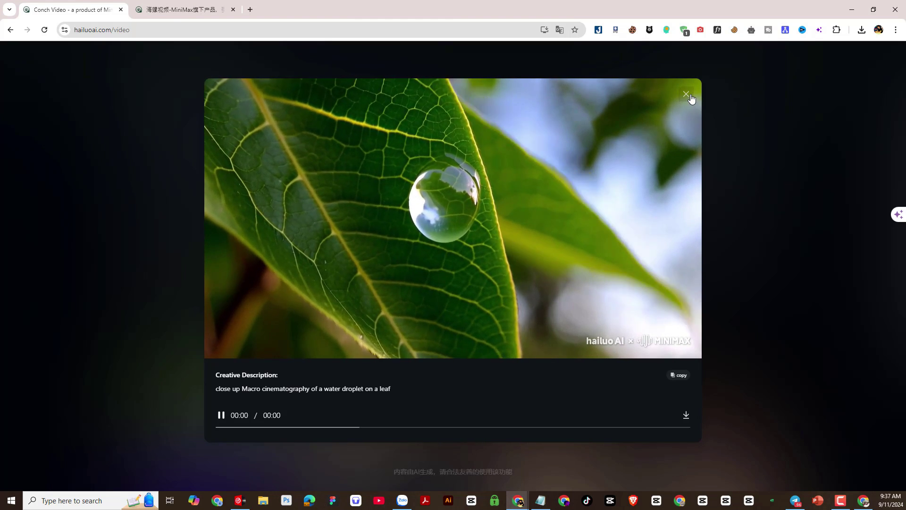
{"action": "left_click", "coordinate": [688, 94]}
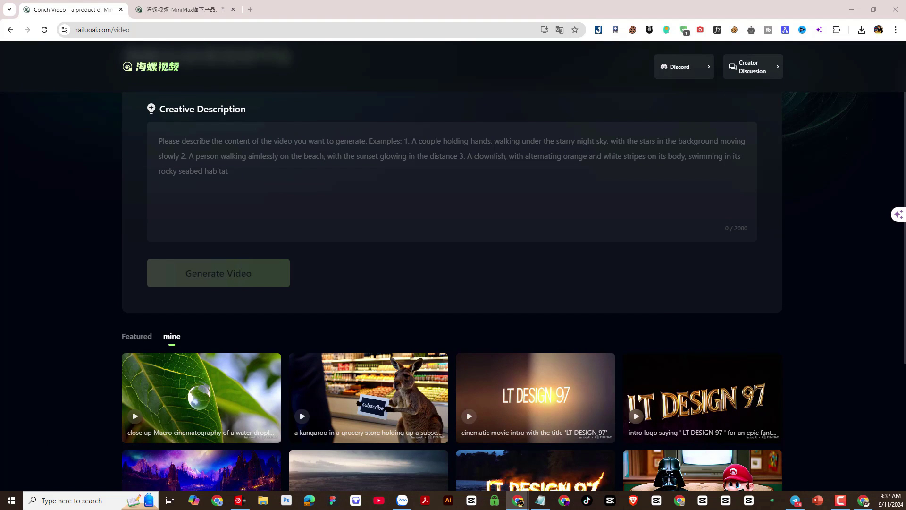
- Generate a video from 'MINECRAFT art style Batman', then play the result and close it
{"action": "left_click", "coordinate": [217, 145]}
{"action": "type", "text": "MINECRAFT art style Batman"}
{"action": "left_click", "coordinate": [217, 275]}
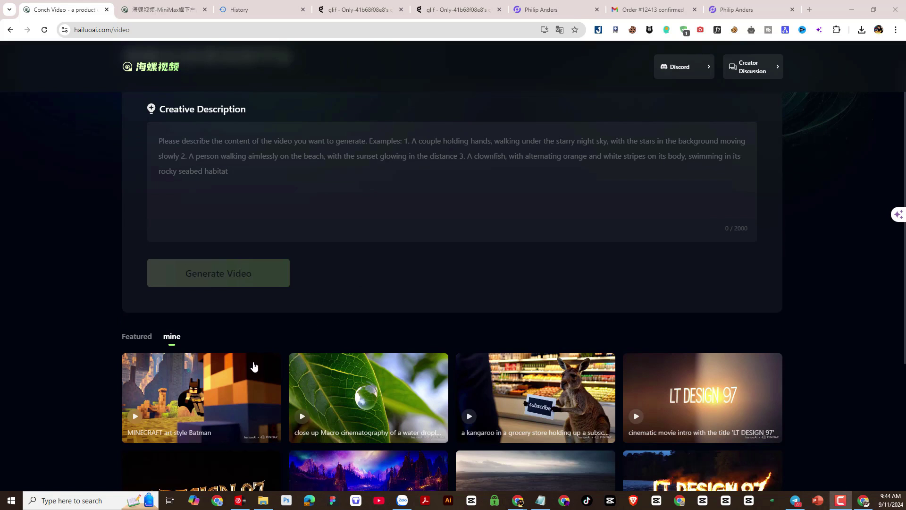
{"action": "left_click", "coordinate": [204, 393]}
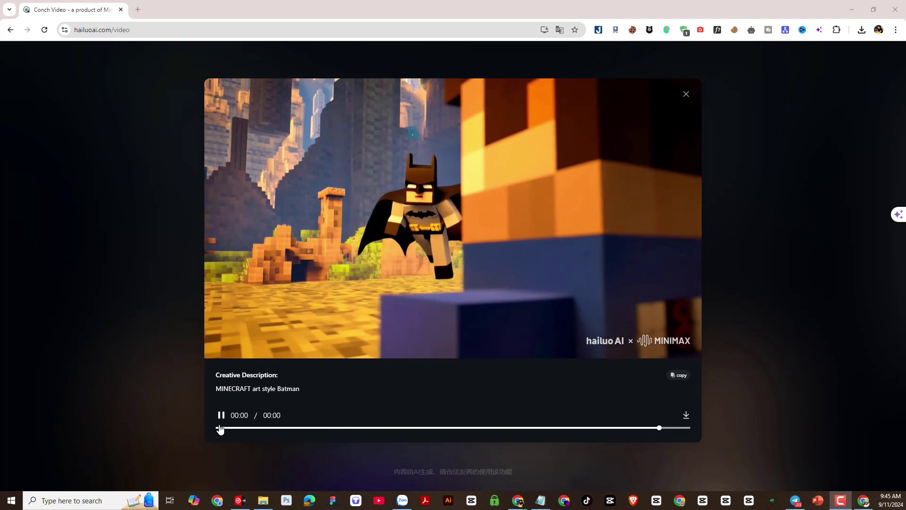
{"action": "left_click", "coordinate": [686, 94]}
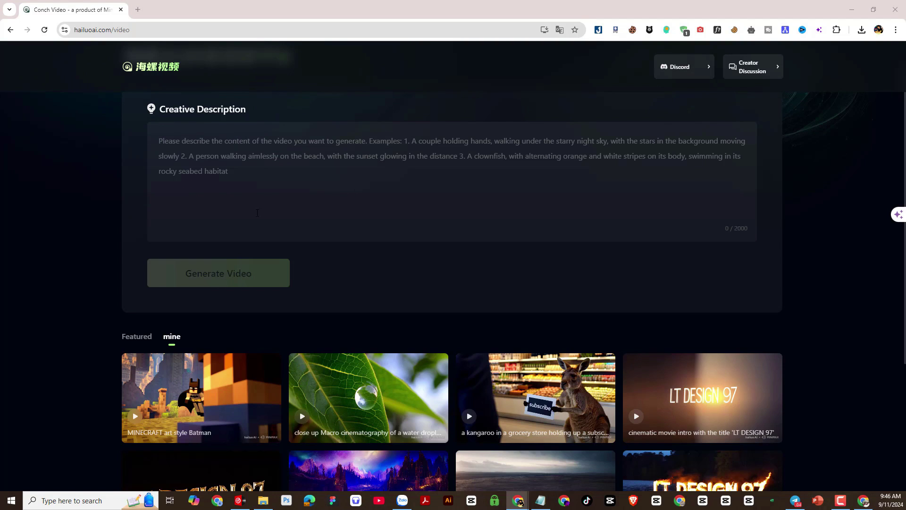
- Paste the horse-hawk hybrid description, remove its stray line break, and generate the video
{"action": "type", "text": "A striking hybrid of a horse and a hawk, with the sleek body of a horse and powerful wings of a hawk. The creature’s feathers blend into the fur at its shoulders, and its sharp beak contrasts with the horse’s soft, flowing mane"}
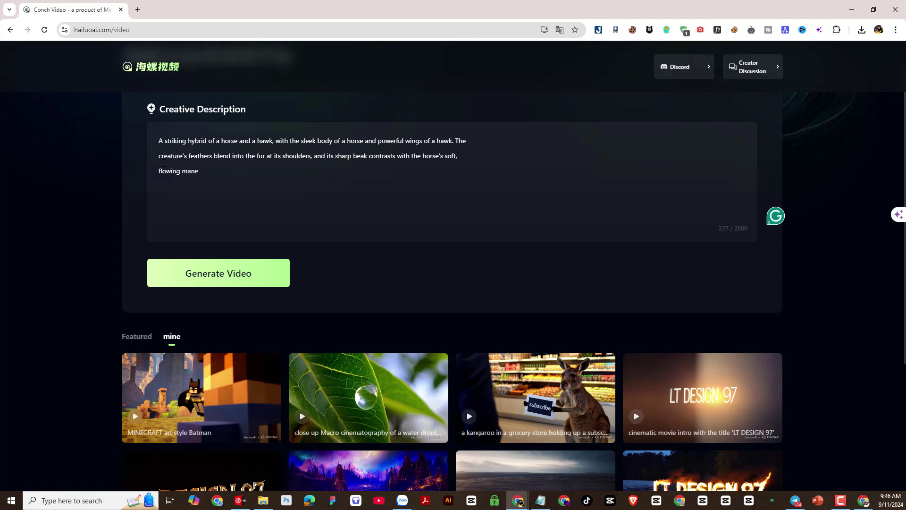
{"action": "left_click", "coordinate": [160, 158]}
{"action": "key", "text": "BackSpace"}
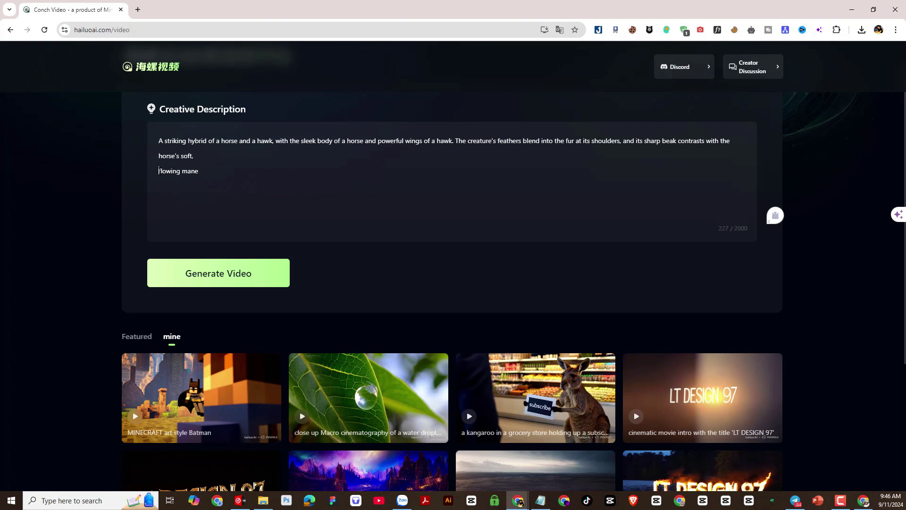
{"action": "left_click", "coordinate": [207, 268]}
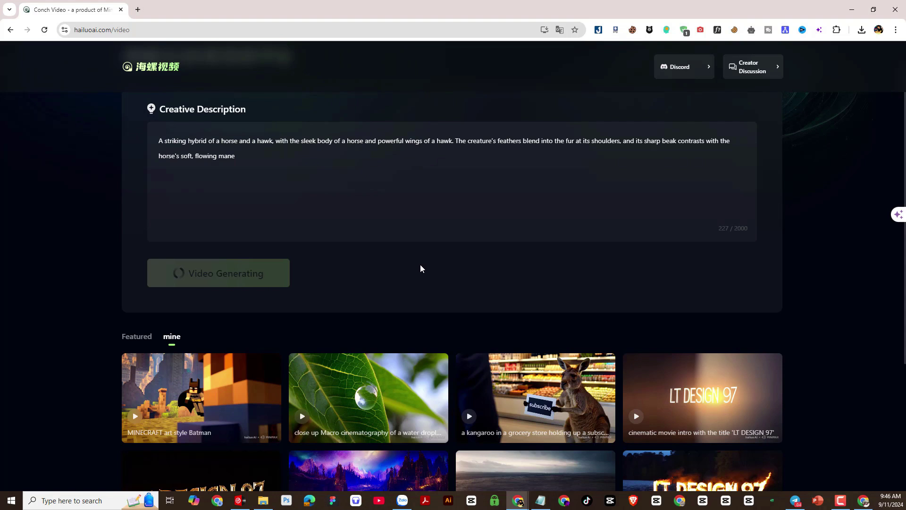
- Play the finished horse-hawk clip from the mine gallery and close it
{"action": "scroll", "coordinate": [421, 268], "scroll_direction": "down", "scroll_amount": 4}
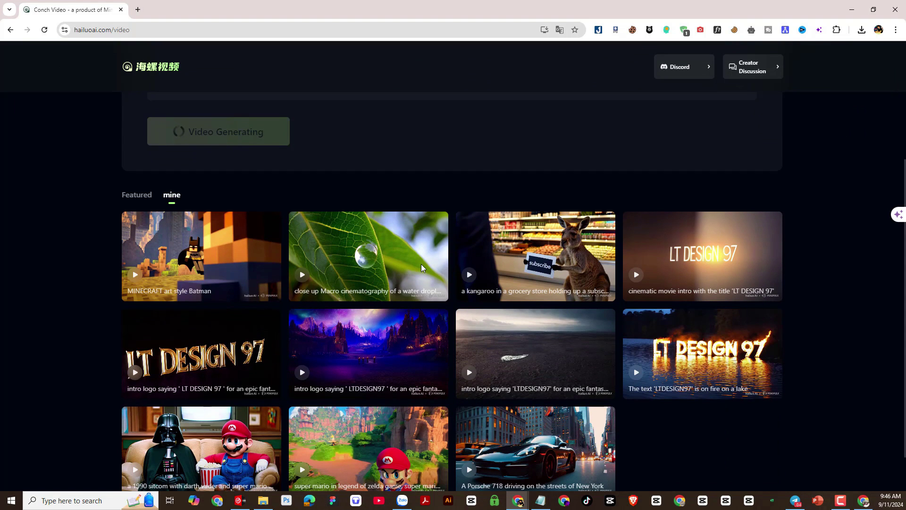
{"action": "scroll", "coordinate": [421, 268], "scroll_direction": "up", "scroll_amount": 1}
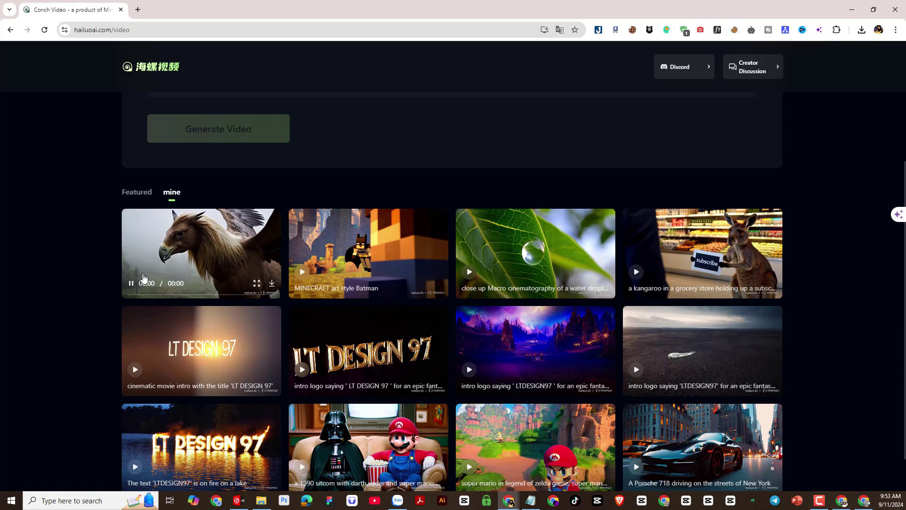
{"action": "left_click", "coordinate": [135, 284]}
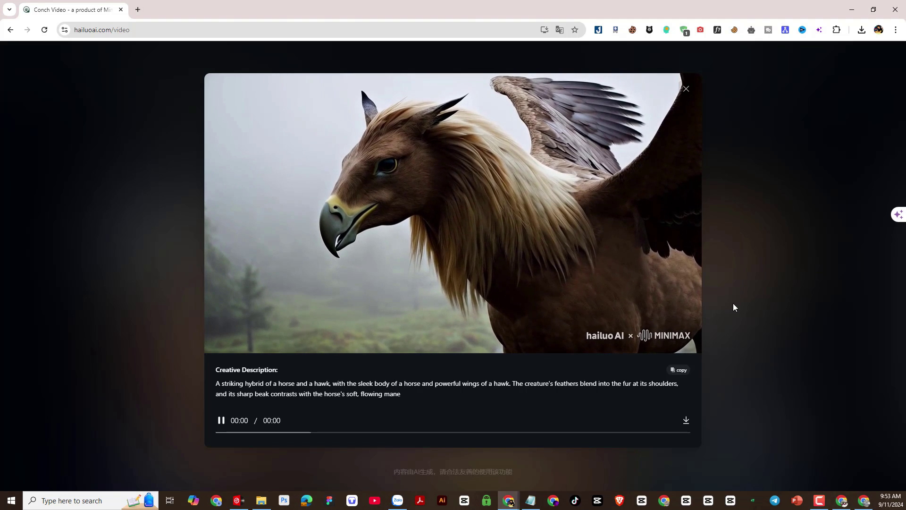
{"action": "left_click", "coordinate": [733, 302]}
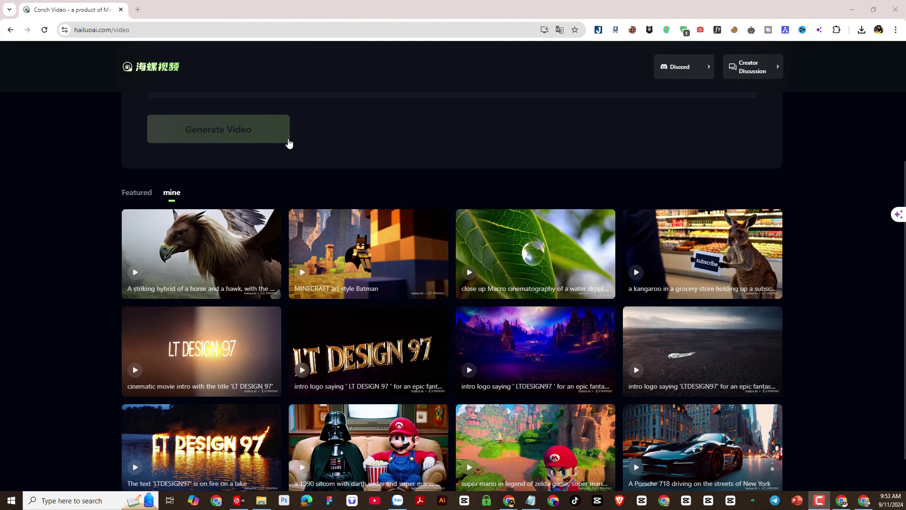
- Paste the classic sports car coastal-road prompt and generate the video
{"action": "scroll", "coordinate": [270, 161], "scroll_direction": "up", "scroll_amount": 3}
{"action": "left_click", "coordinate": [265, 162]}
{"action": "type", "text": "a classic sports car driving on a coastal road"}
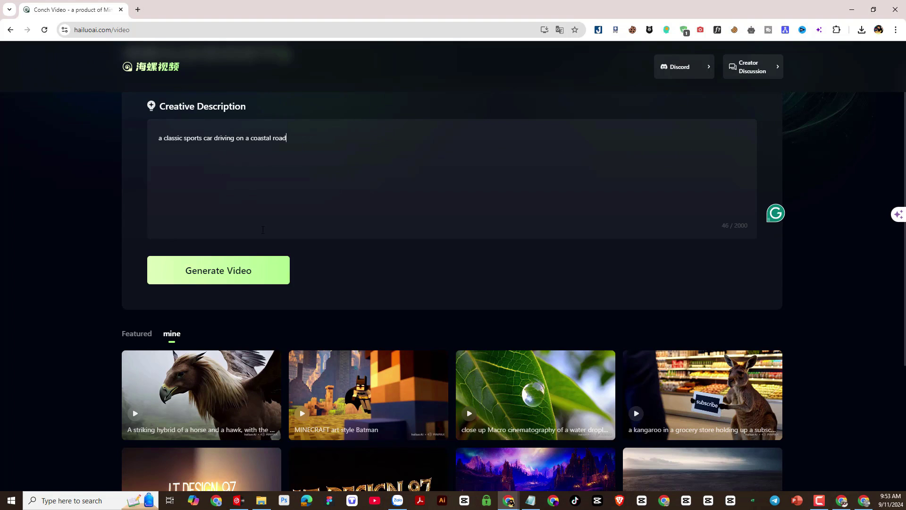
{"action": "left_click", "coordinate": [246, 282]}
- Play the finished sports car clip from the mine gallery, then close it
{"action": "scroll", "coordinate": [468, 259], "scroll_direction": "down", "scroll_amount": 3}
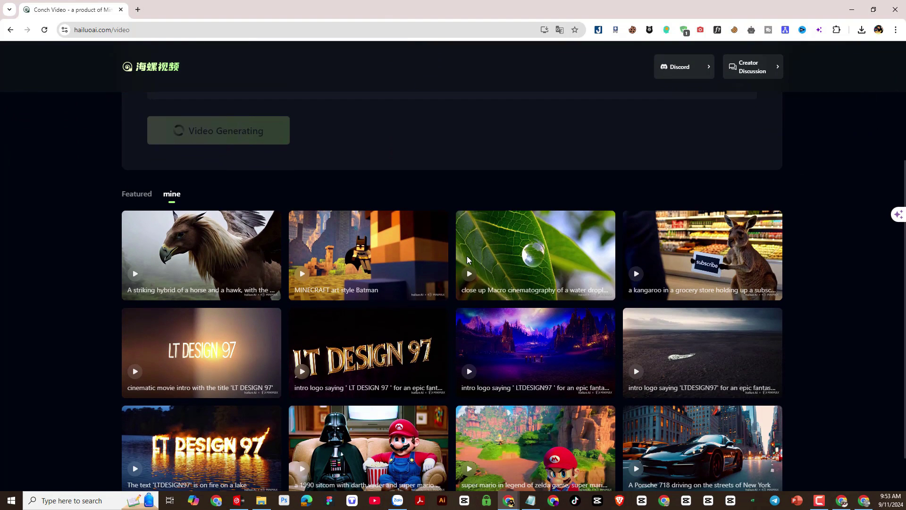
{"action": "scroll", "coordinate": [467, 260], "scroll_direction": "up", "scroll_amount": 4}
{"action": "scroll", "coordinate": [467, 259], "scroll_direction": "down", "scroll_amount": 5}
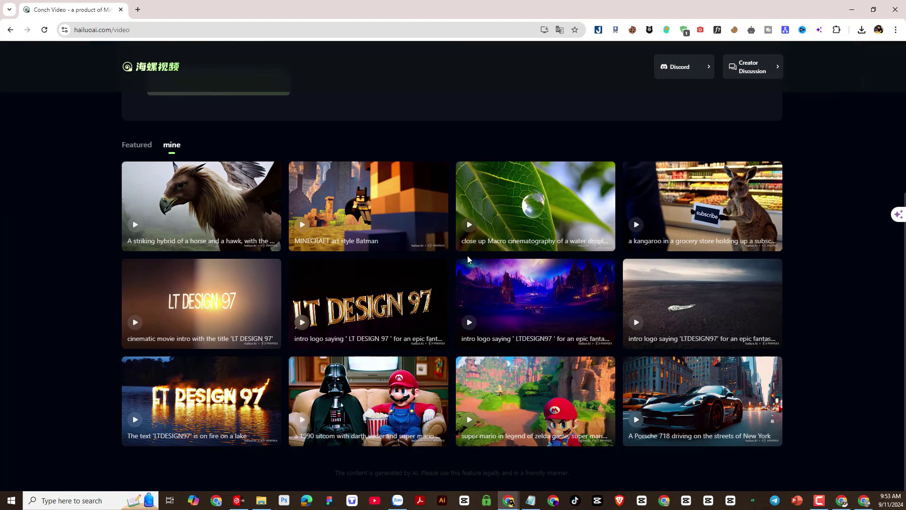
{"action": "scroll", "coordinate": [467, 259], "scroll_direction": "up", "scroll_amount": 4}
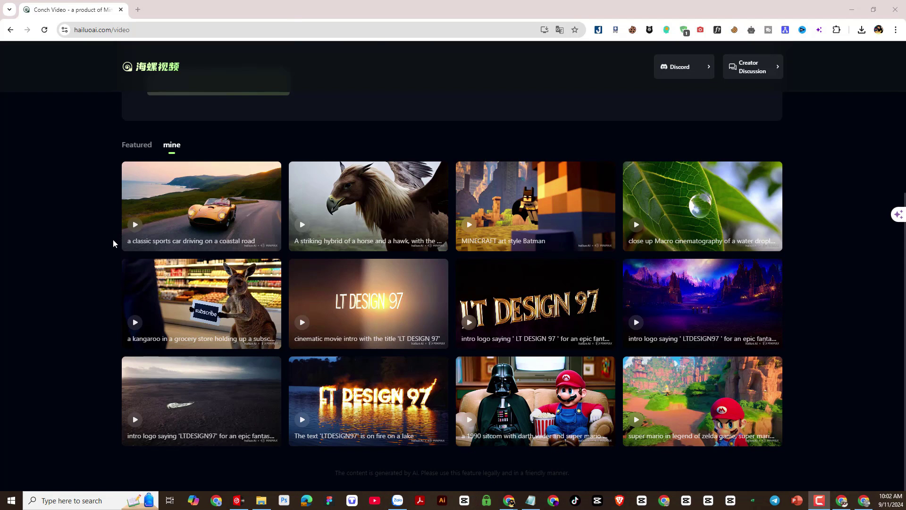
{"action": "left_click", "coordinate": [174, 211]}
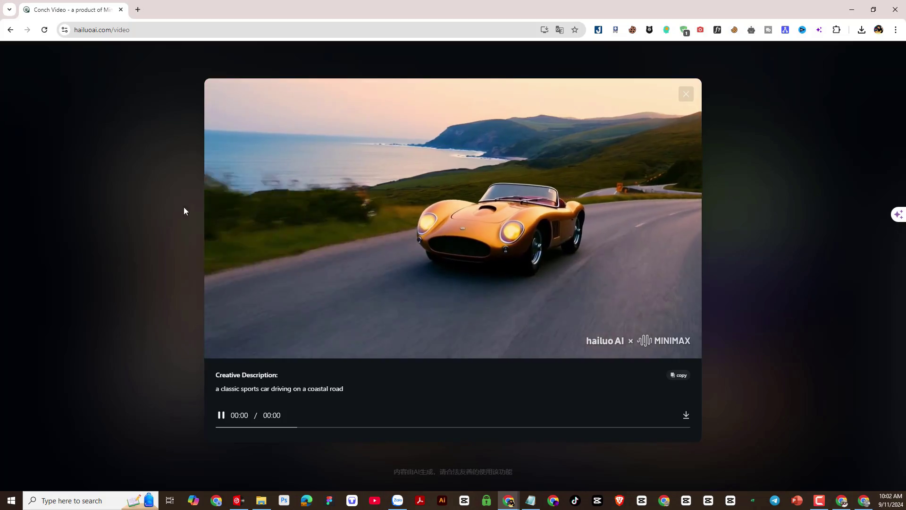
{"action": "left_click", "coordinate": [184, 208]}
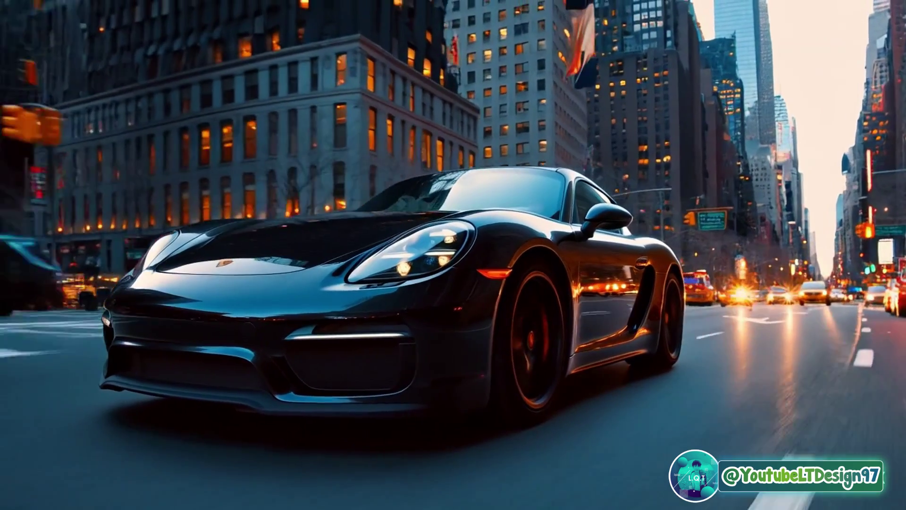